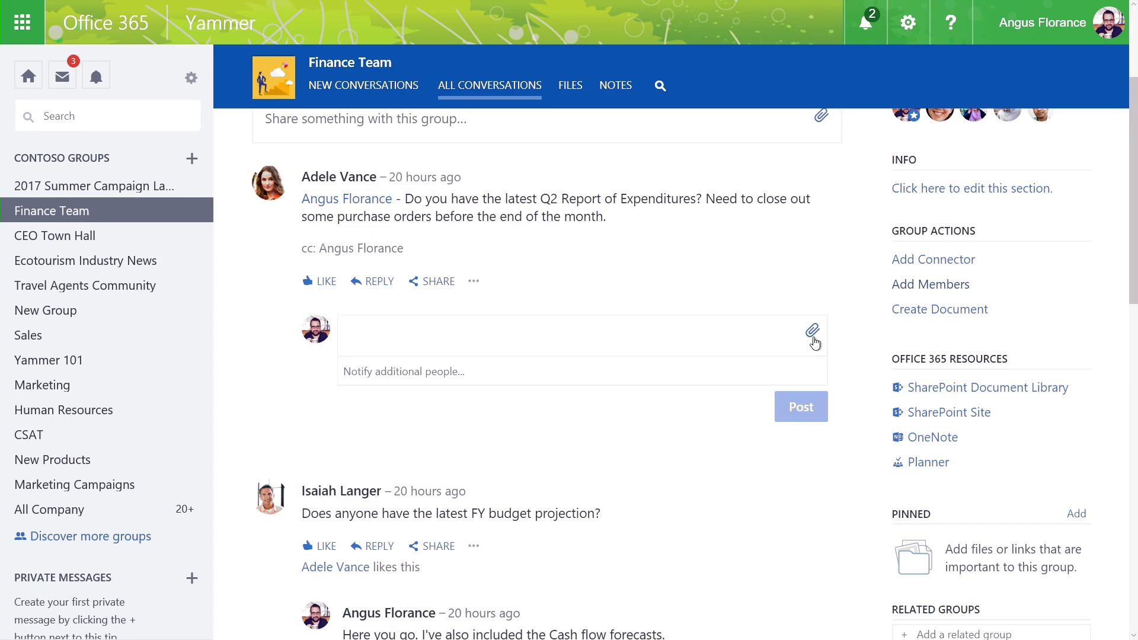
Attach a file from OneDrive to the reply.
left_click(813, 333)
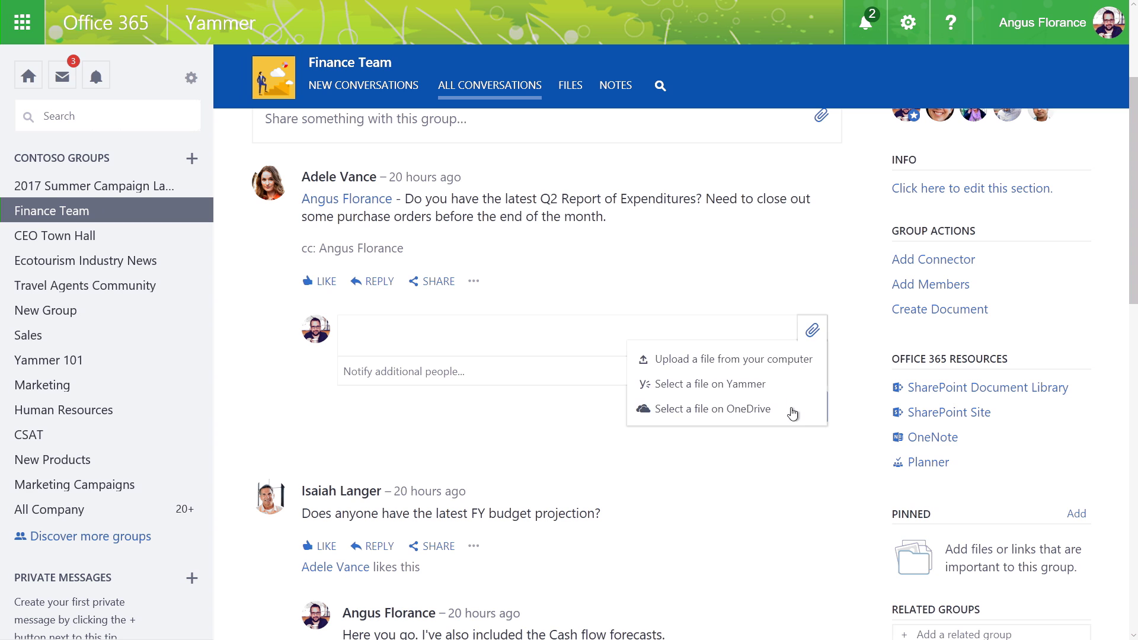
left_click(793, 409)
scroll(236, 356, "down", 5)
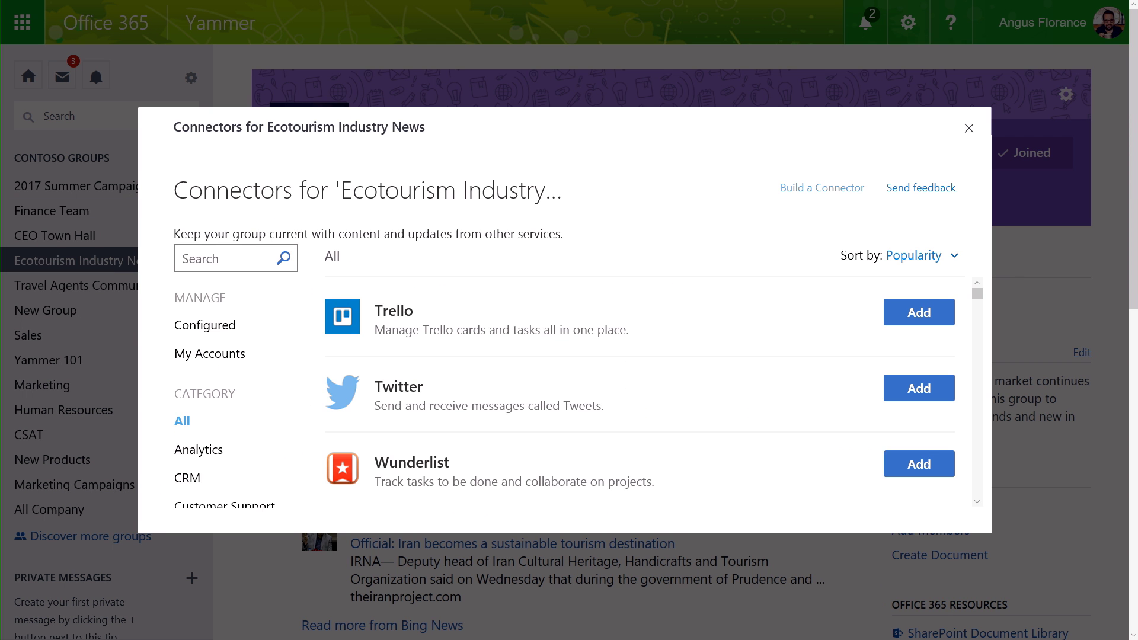
scroll(641, 391, "down", 3)
scroll(640, 392, "down", 2)
scroll(640, 392, "down", 2)
scroll(641, 391, "down", 1)
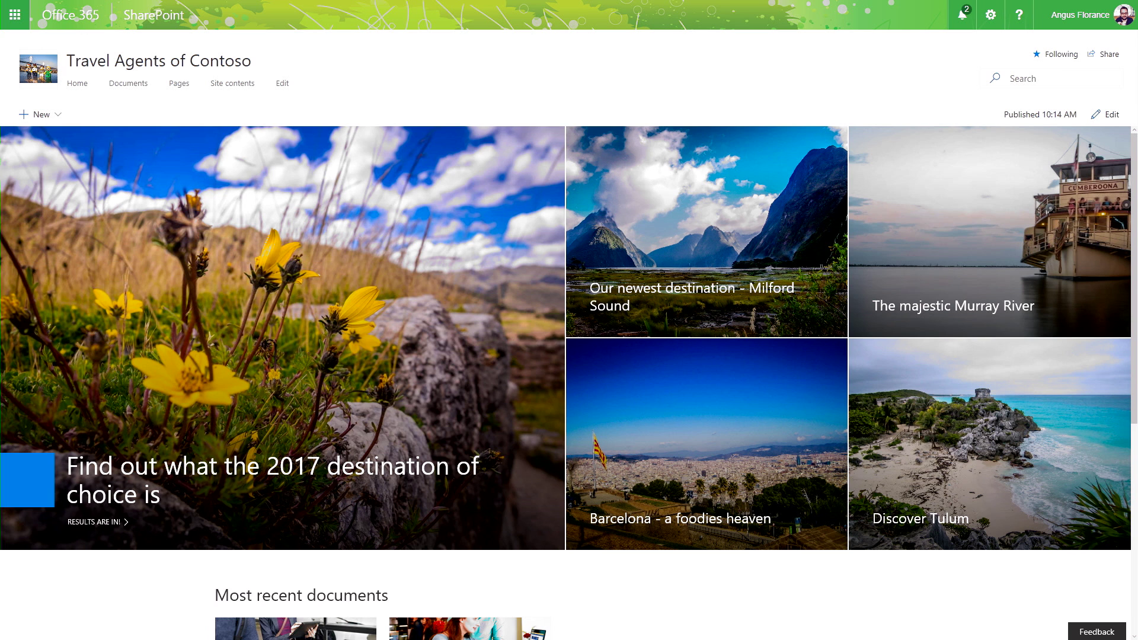
scroll(569, 357, "down", 5)
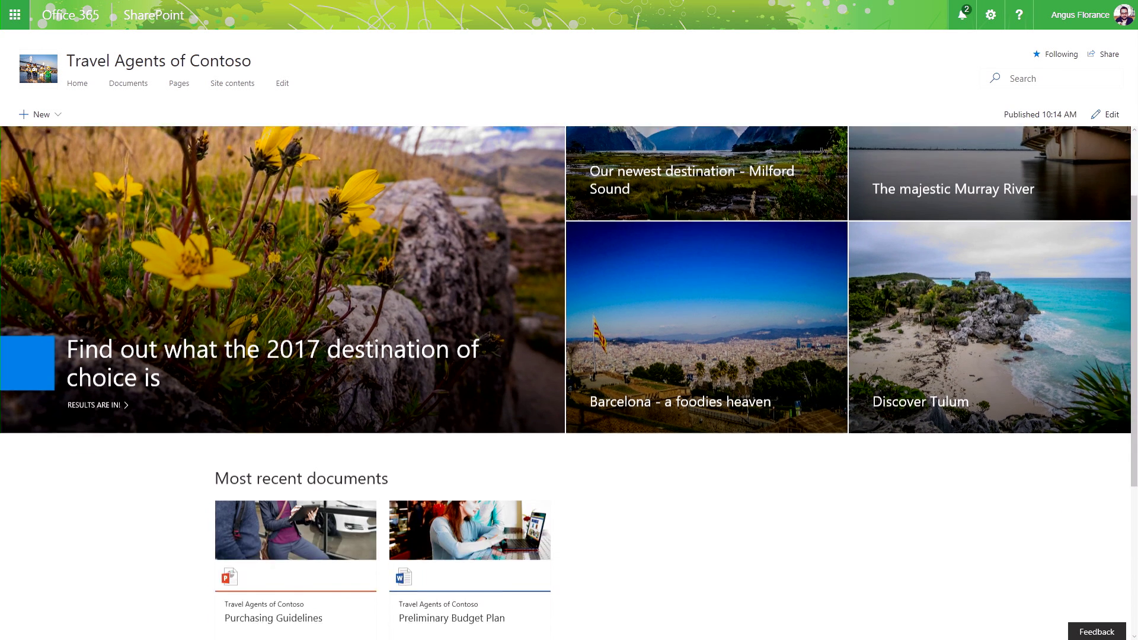
scroll(569, 356, "down", 5)
scroll(569, 355, "down", 1)
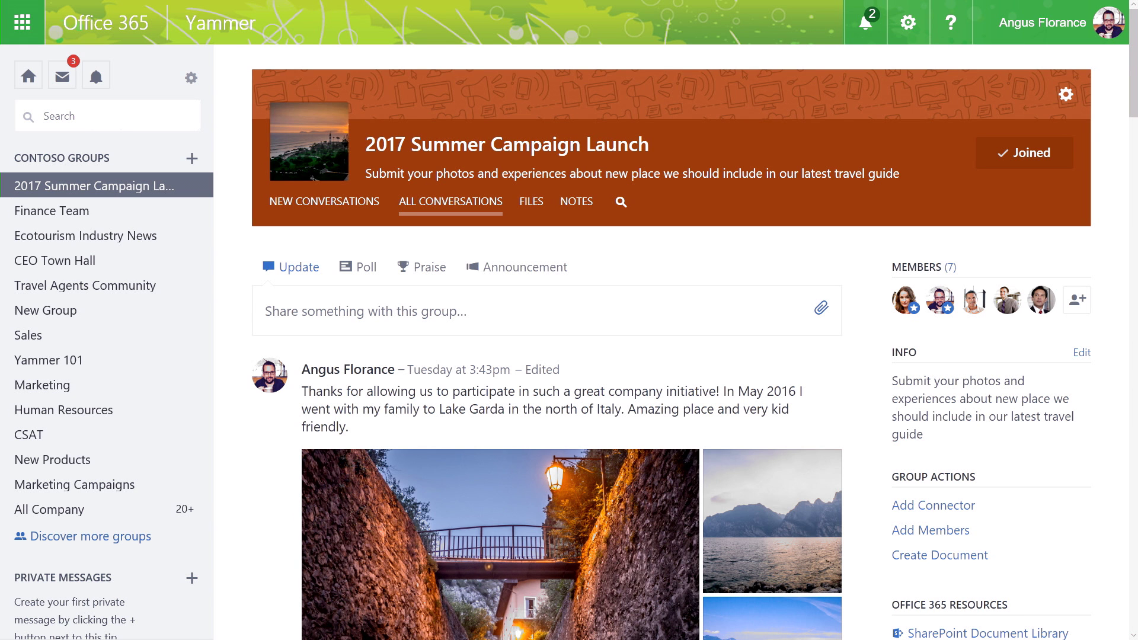
scroll(570, 400, "down", 3)
scroll(569, 401, "down", 3)
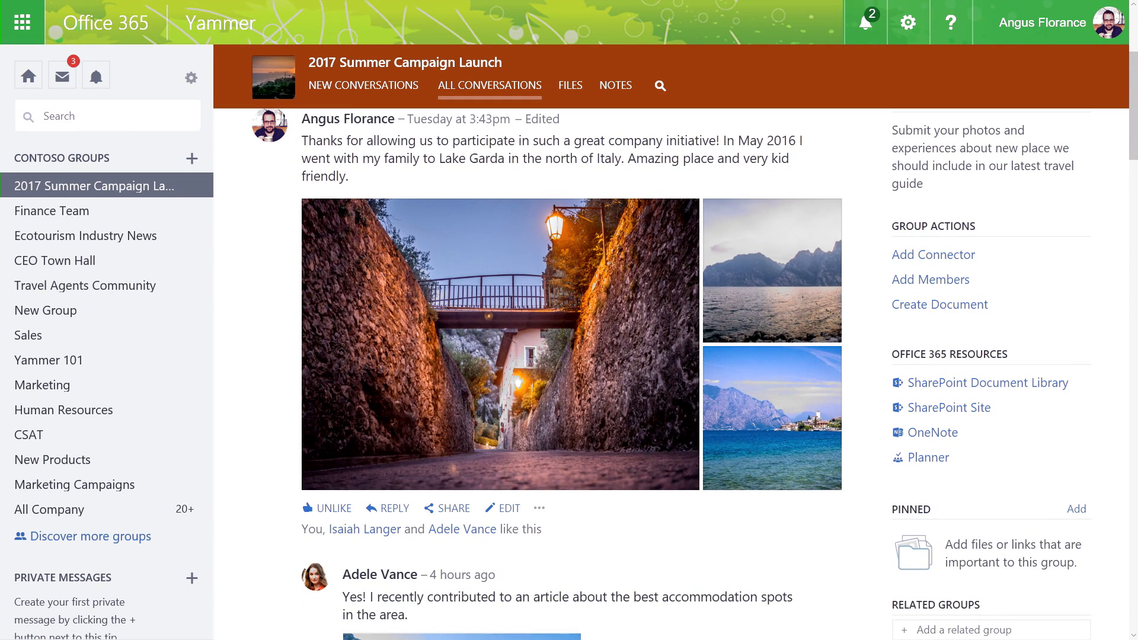
scroll(570, 356, "down", 3)
scroll(569, 355, "down", 3)
scroll(570, 356, "down", 2)
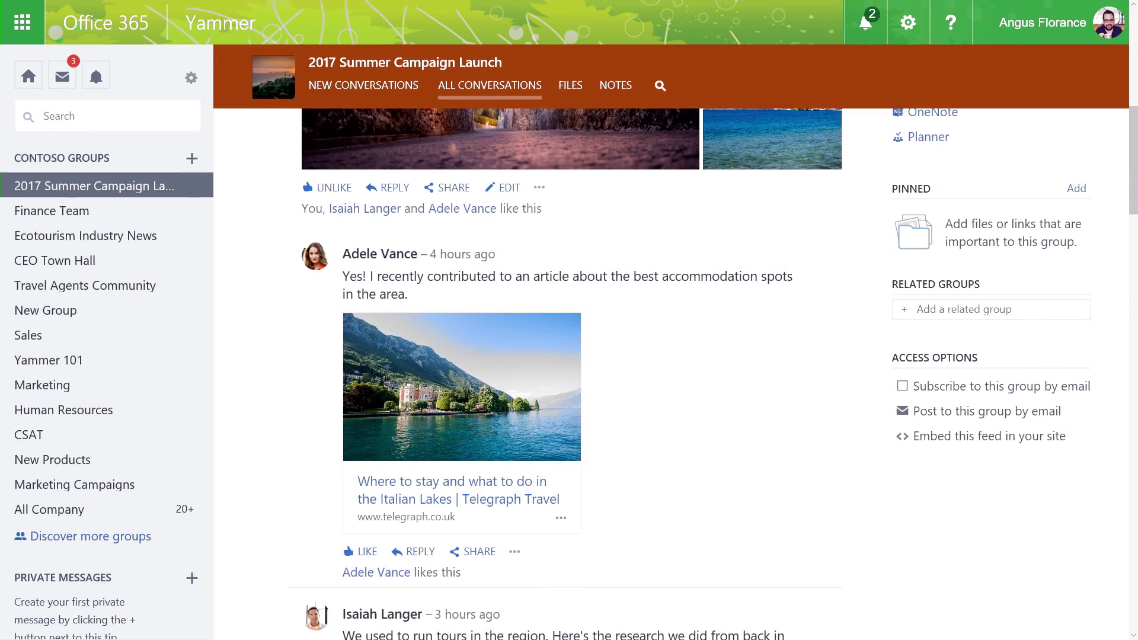
scroll(570, 355, "down", 3)
scroll(569, 356, "down", 2)
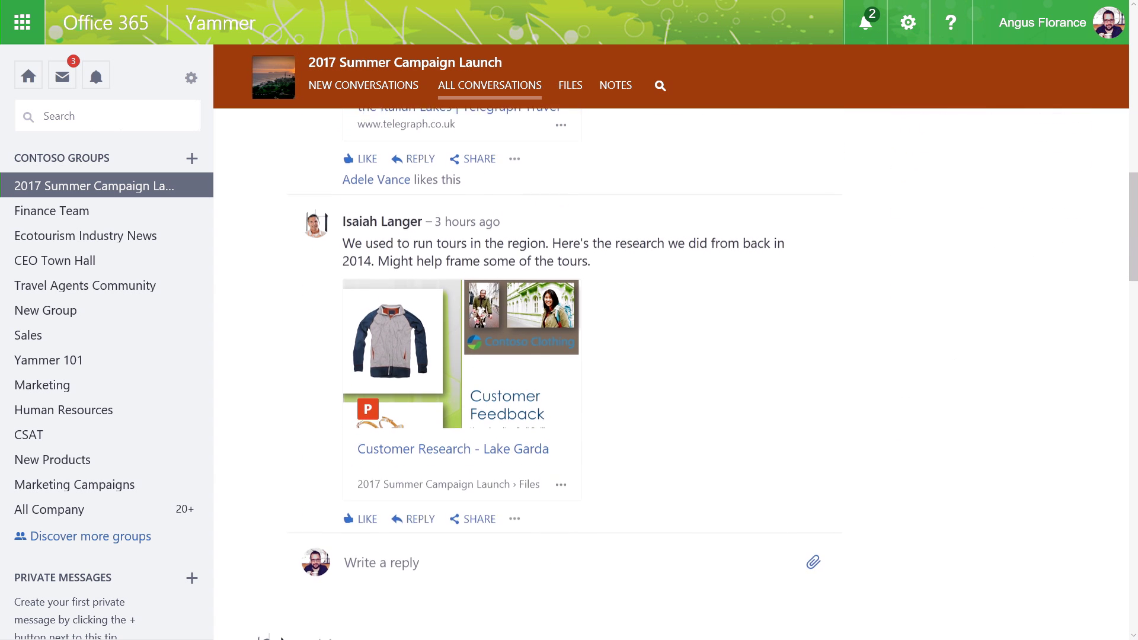
scroll(569, 355, "down", 1)
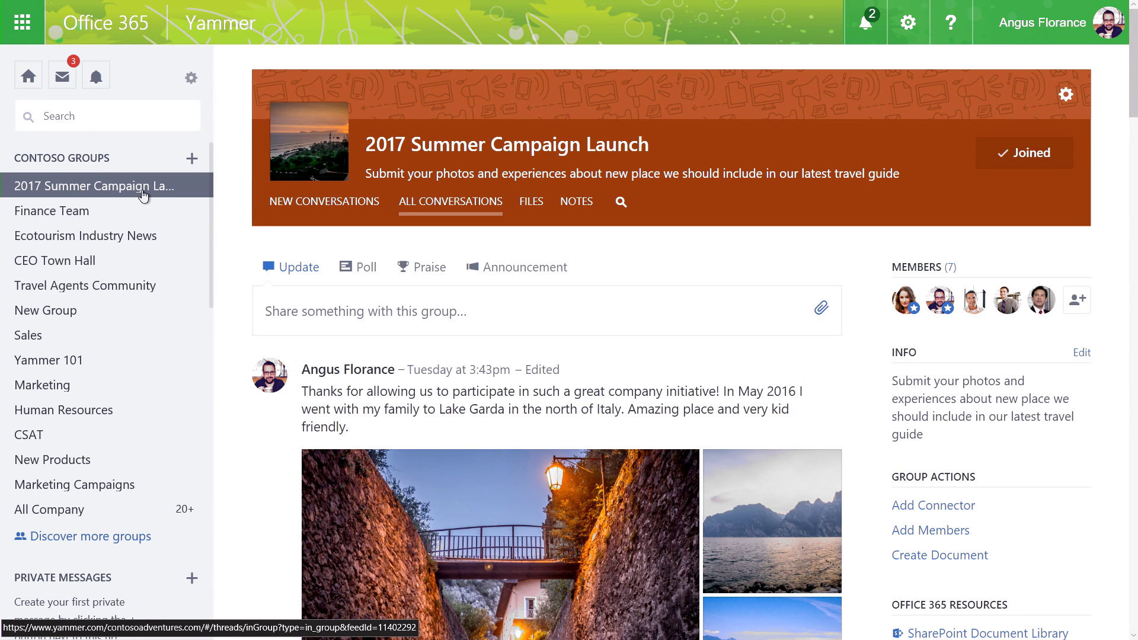
Copy the 2017 Summer Campaign Launch group's link address from the Contoso Groups list.
right_click(141, 190)
left_click(193, 269)
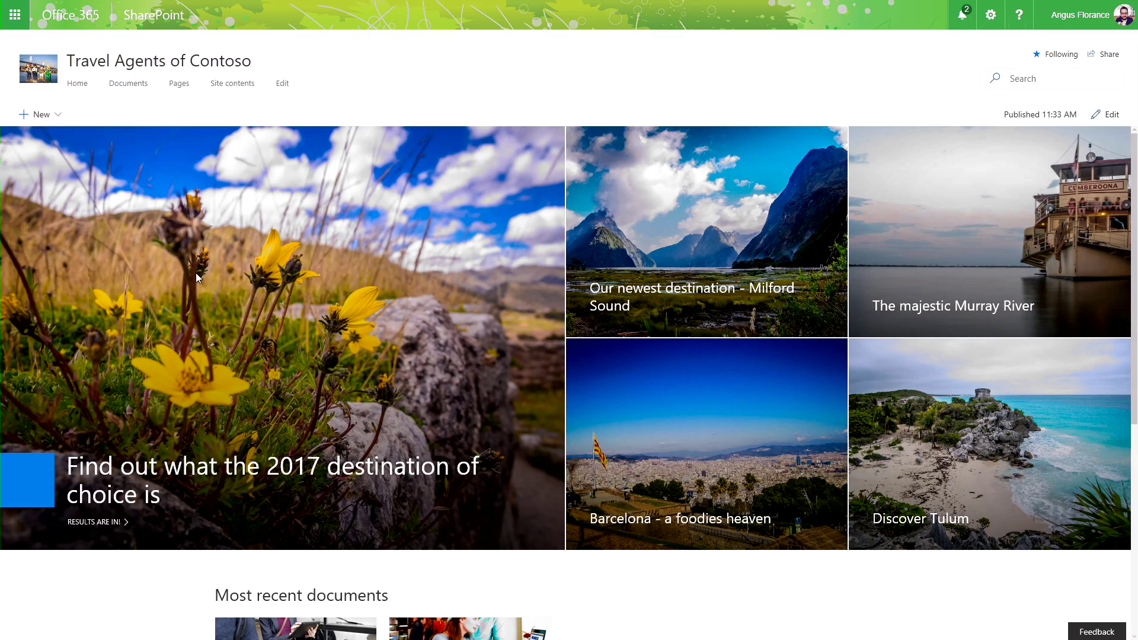
Add a Large Yammer feed web part for the pasted campaign group URL, then publish.
left_click(1111, 115)
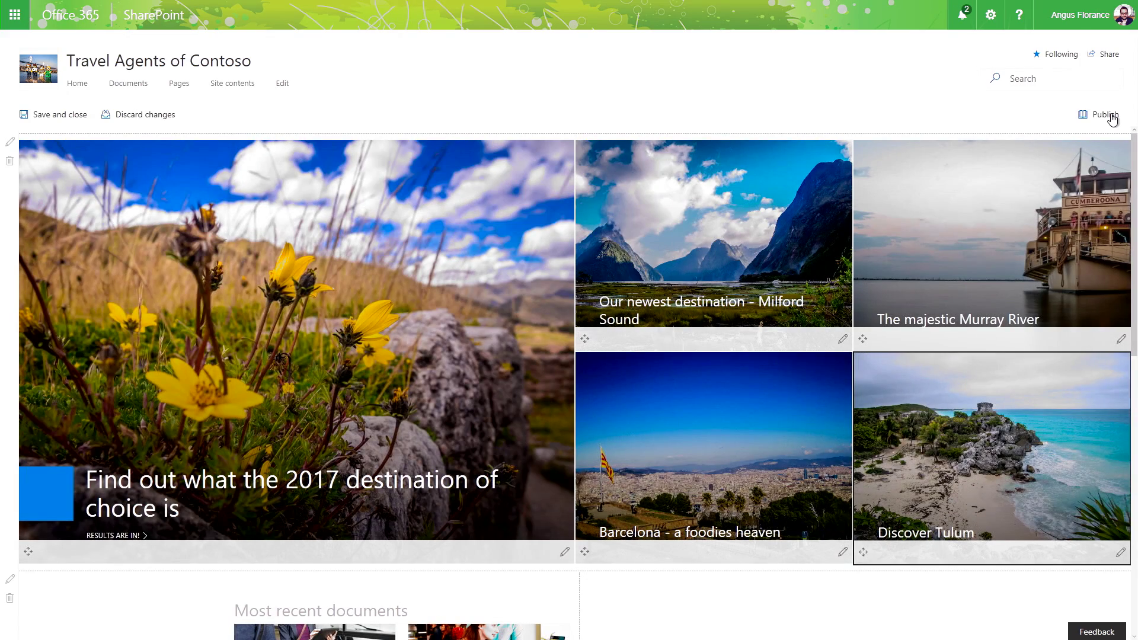
scroll(570, 356, "down", 5)
scroll(569, 356, "down", 5)
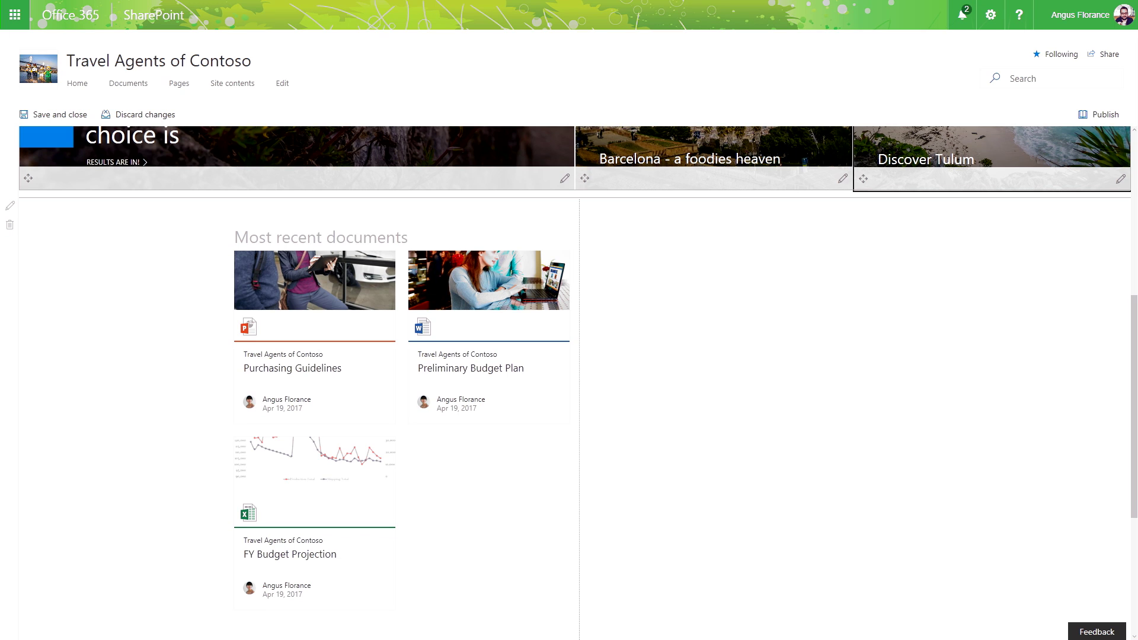
left_click(758, 212)
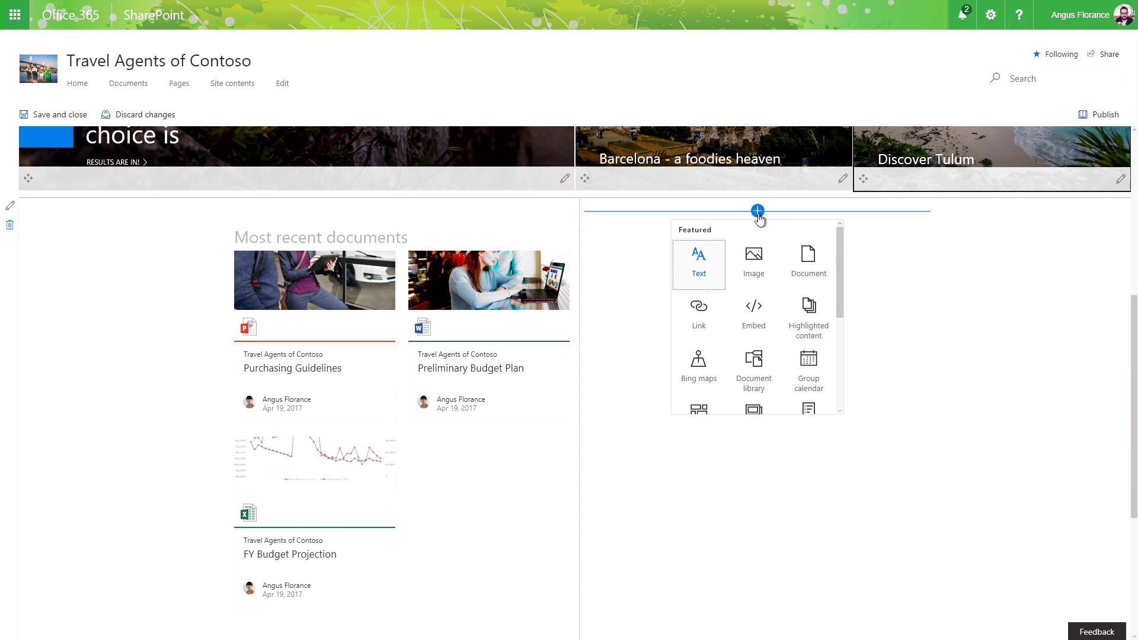
scroll(774, 306, "down", 3)
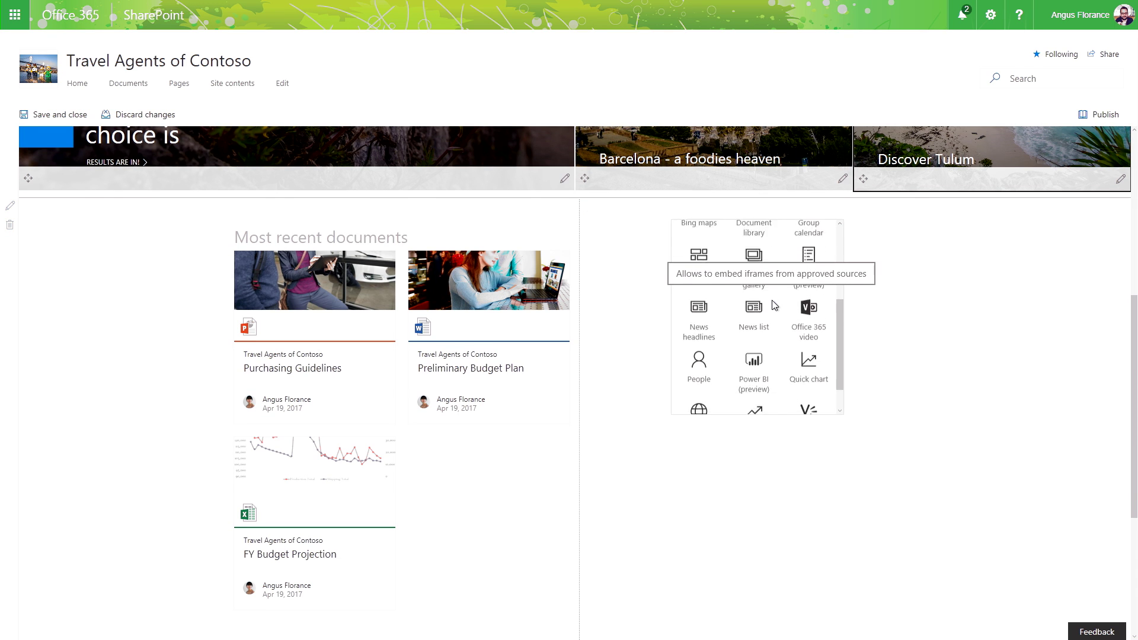
scroll(800, 338, "down", 2)
left_click(808, 356)
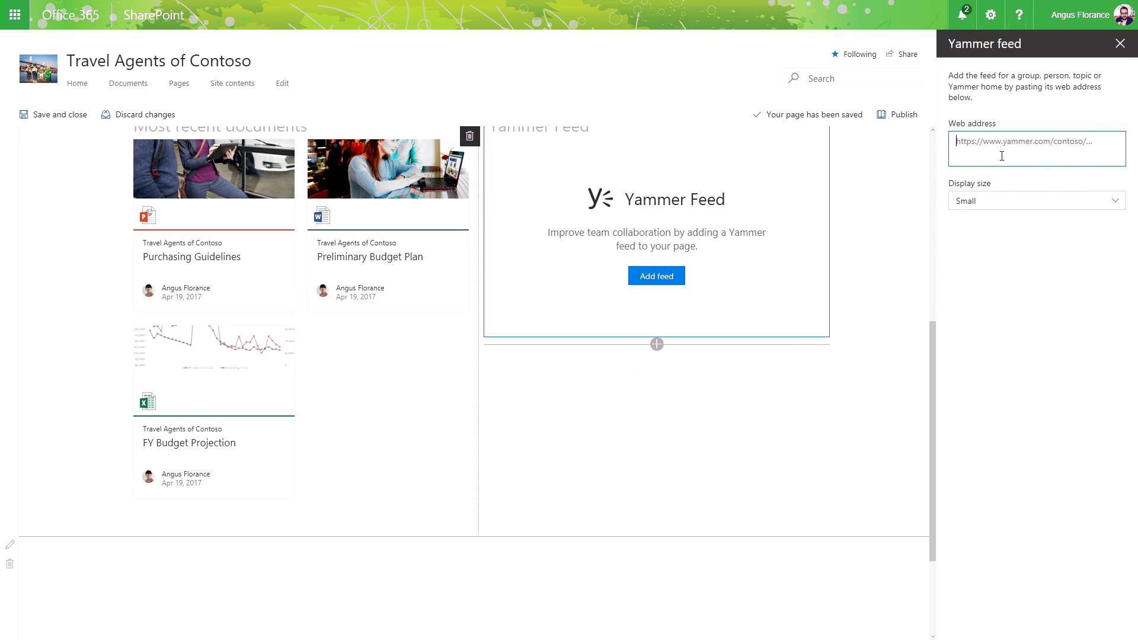
left_click(1011, 191)
left_click(1017, 203)
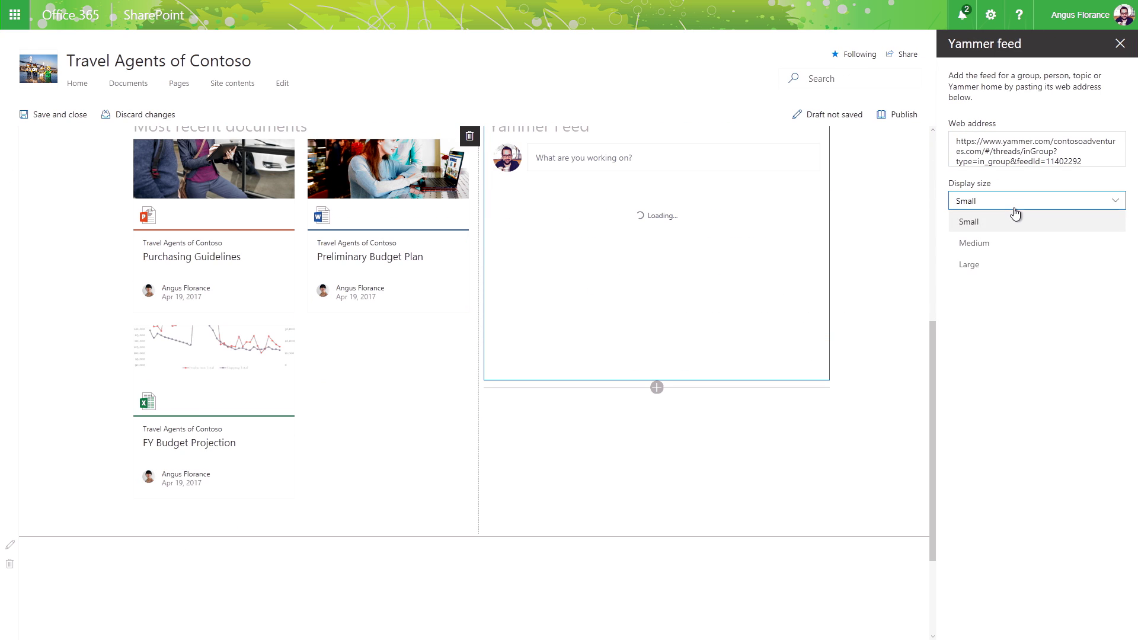
left_click(969, 265)
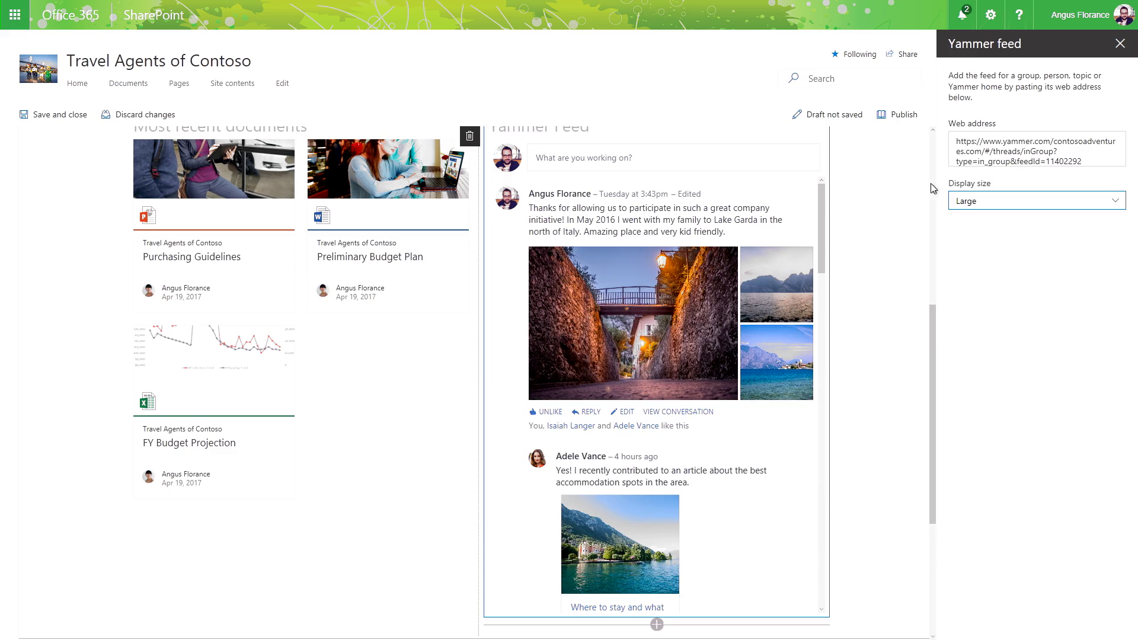
left_click(904, 114)
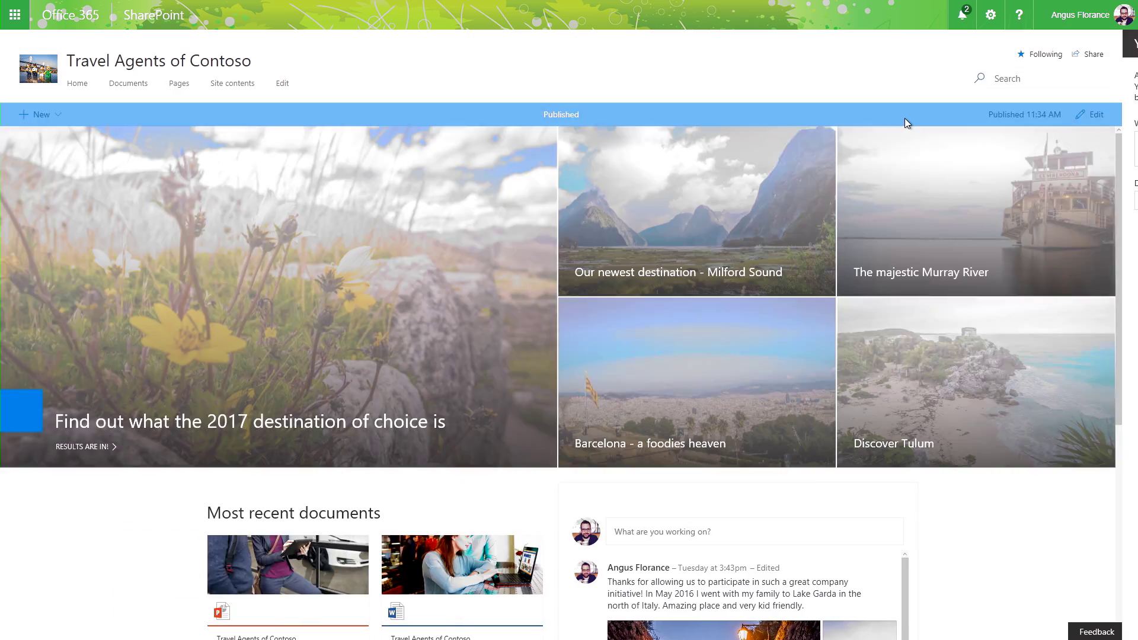
scroll(569, 356, "down", 3)
scroll(569, 355, "down", 2)
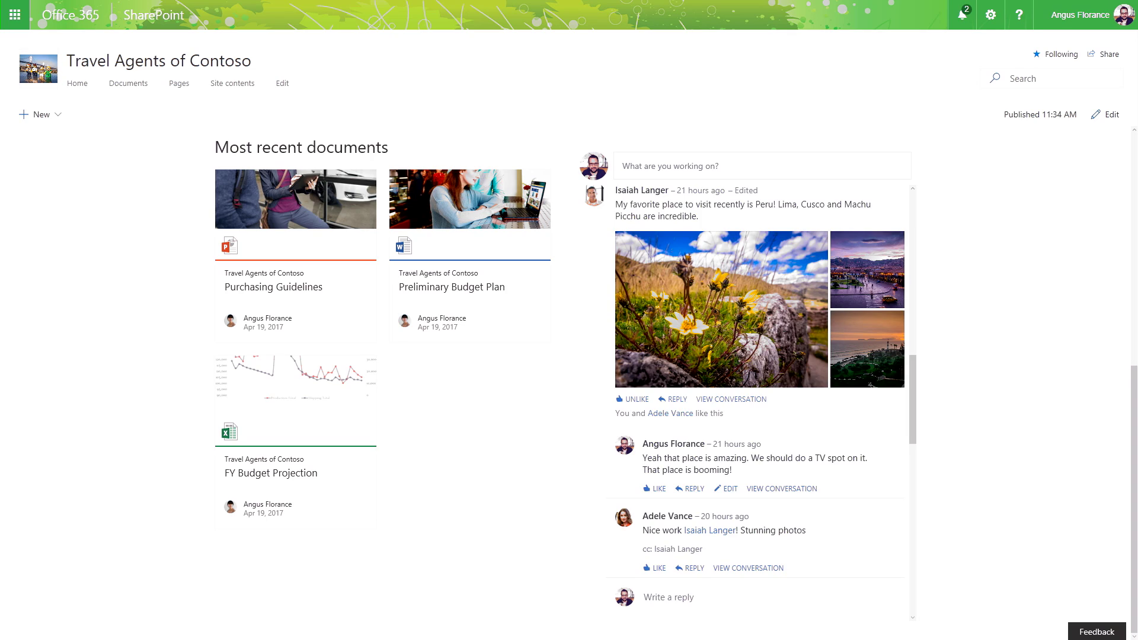
scroll(748, 400, "down", 3)
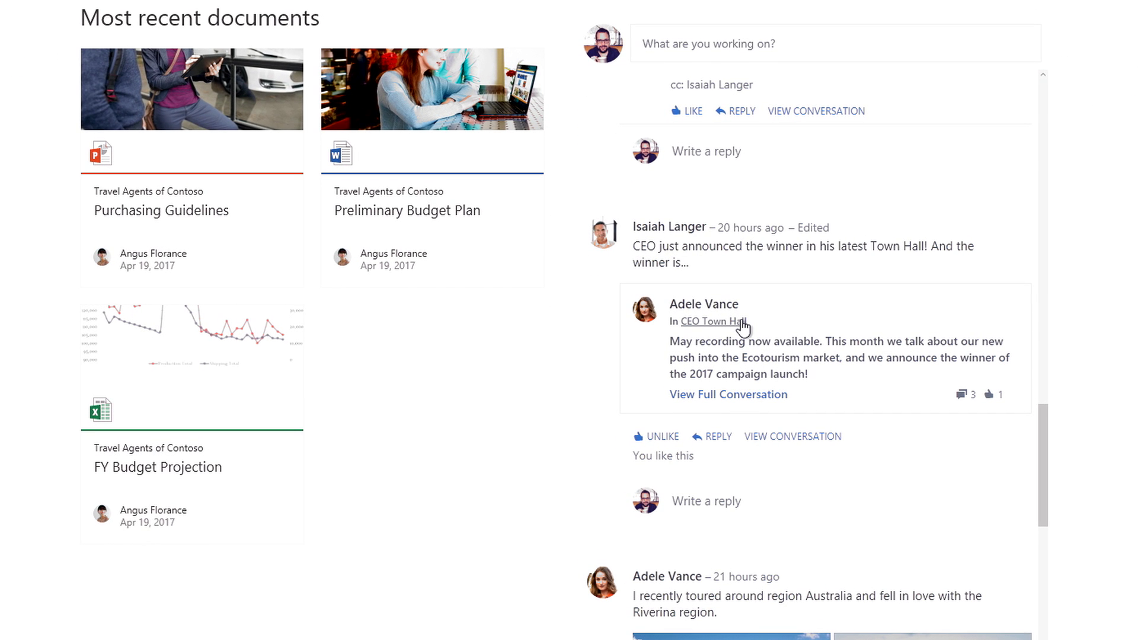
Open the CEO Town Hall group from Adele Vance's post in the embedded feed.
left_click(713, 320)
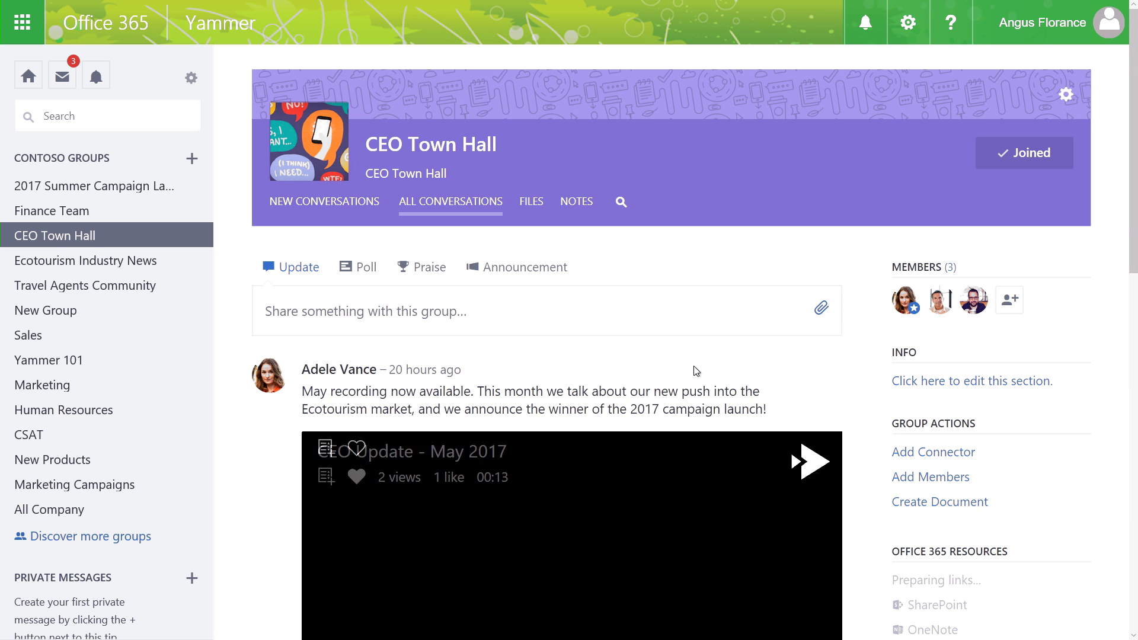
scroll(696, 371, "down", 3)
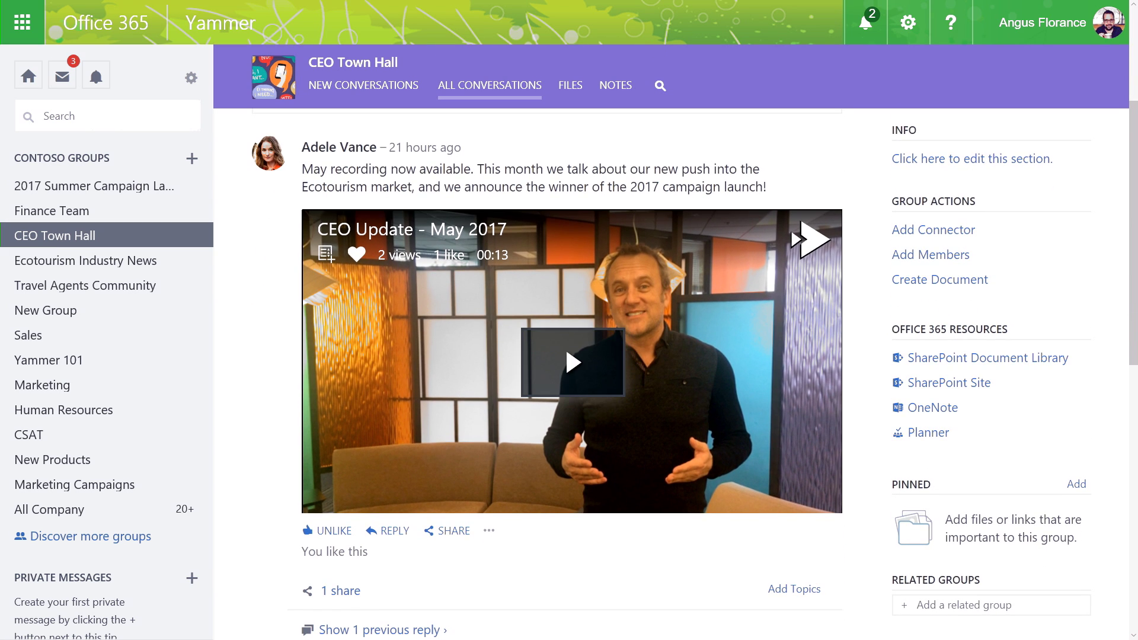
scroll(564, 347, "down", 2)
scroll(565, 312, "down", 3)
scroll(565, 123, "down", 2)
scroll(565, 347, "down", 2)
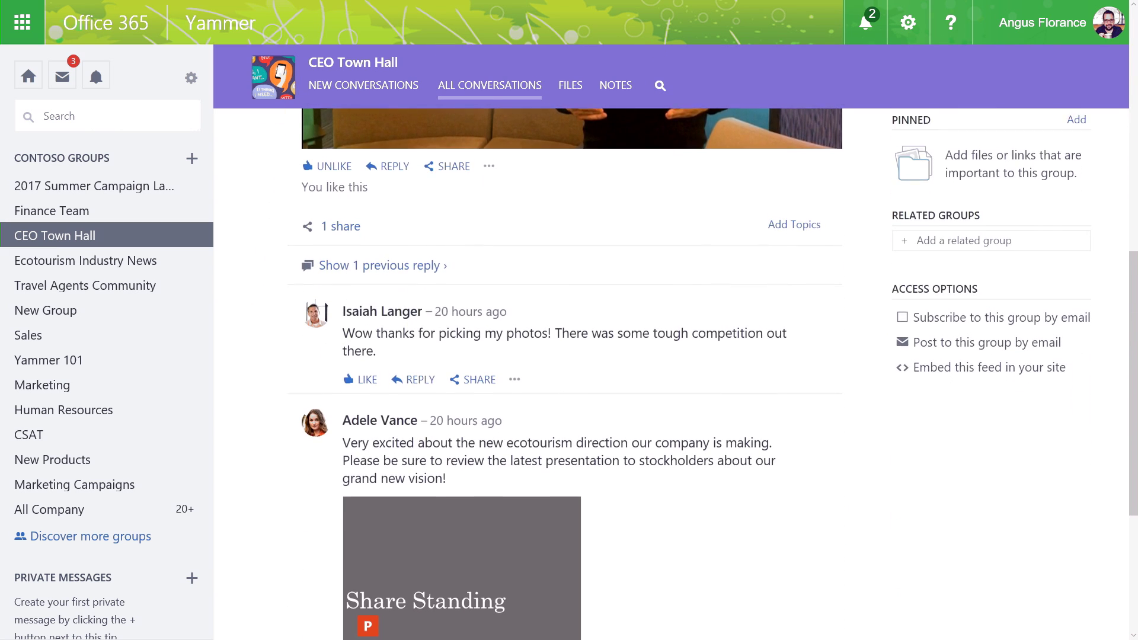
scroll(564, 311, "up", 3)
scroll(565, 304, "up", 3)
Play the CEO Update - May 2017 video from the CEO Town Hall feed.
left_click(565, 304)
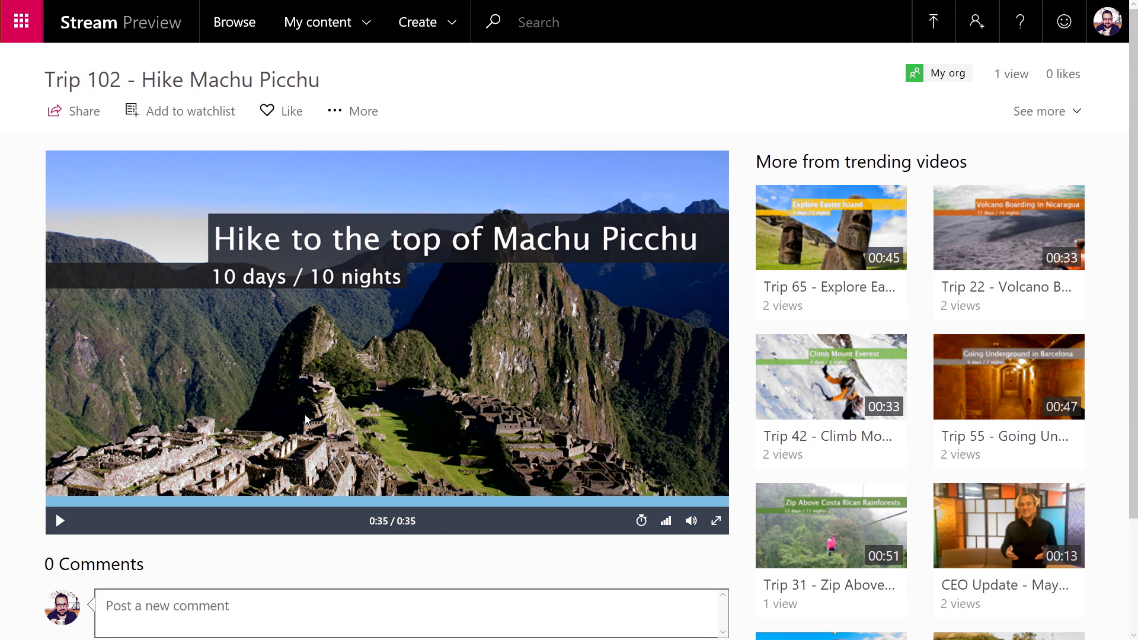
Share the Trip 102 - Hike Machu Picchu video and start a Shareholder Presentation reply.
left_click(84, 111)
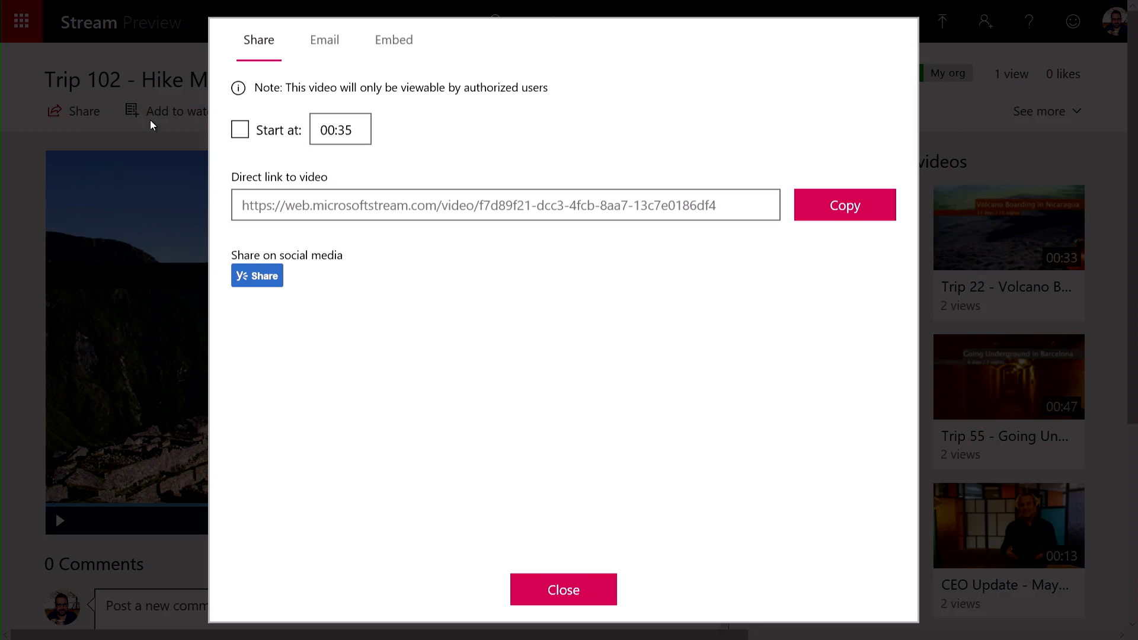
scroll(825, 214, "down", 1)
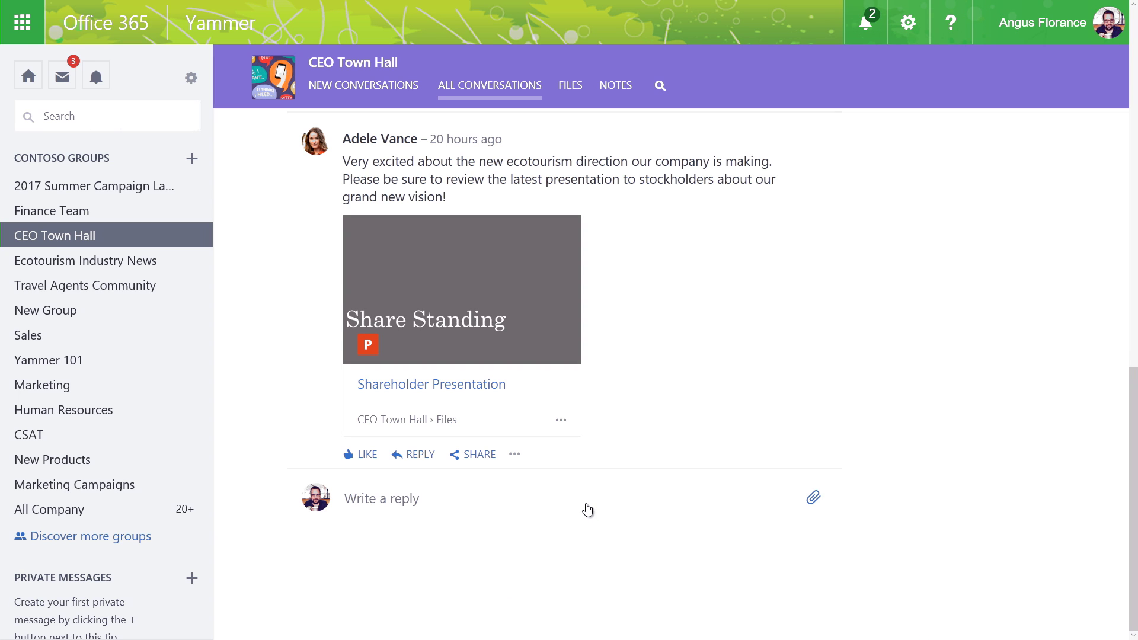
left_click(588, 510)
type("Watch this...")
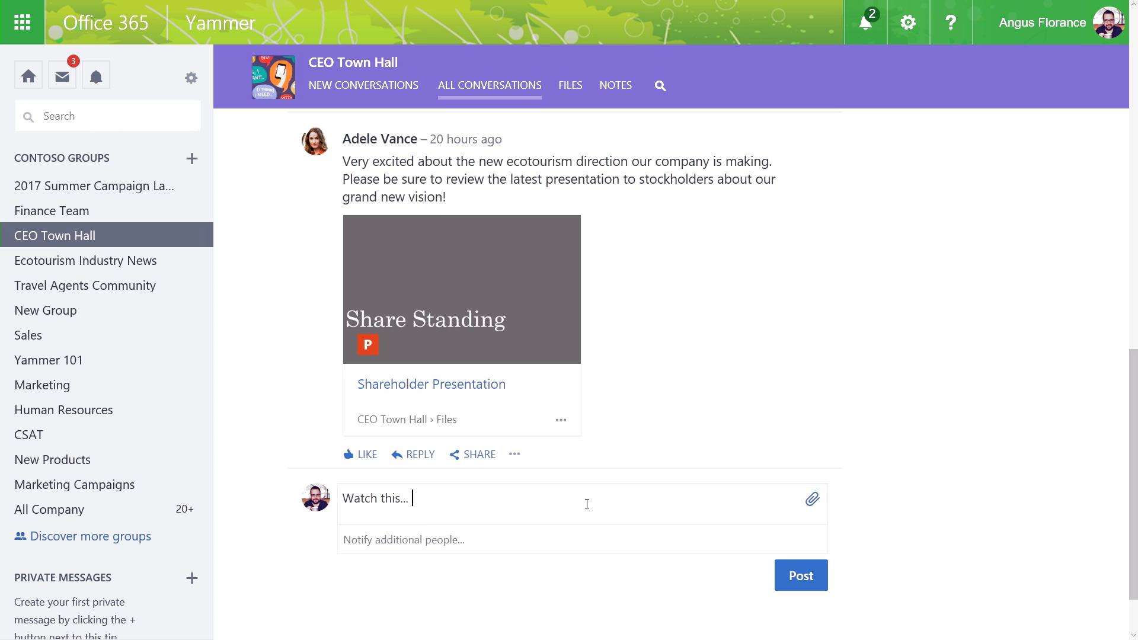
Post the Shareholder Presentation reply containing the pasted Machu Picchu video link.
type("https://web.microsoftstream.com/video/f7d89f21-dcc3-4fcb-8aa7-13c7e0186df4")
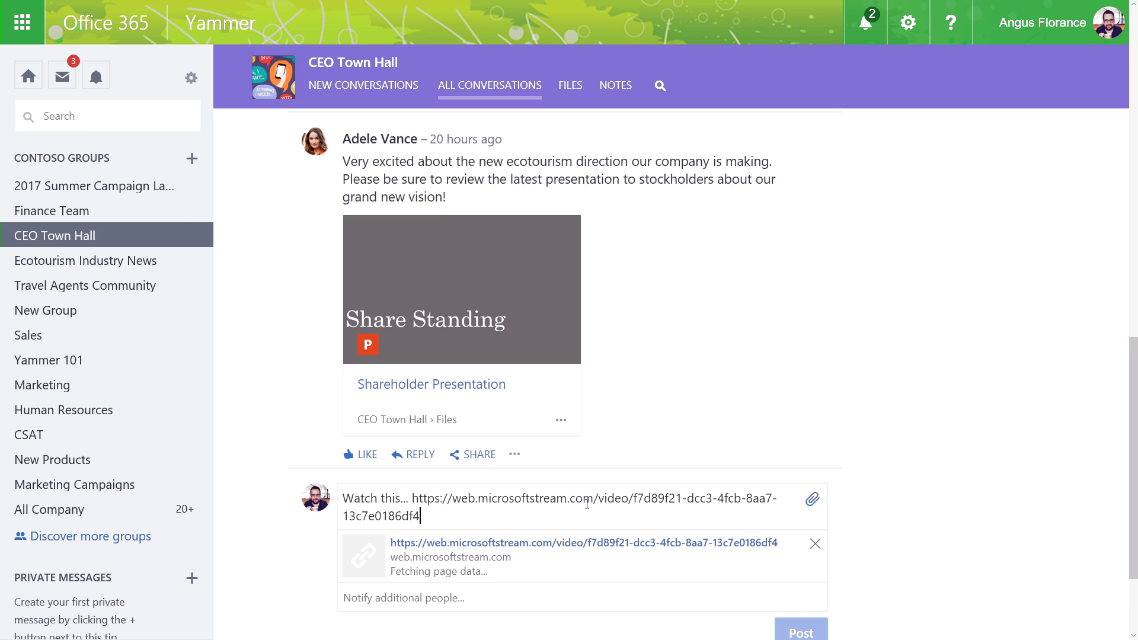
scroll(805, 534, "down", 2)
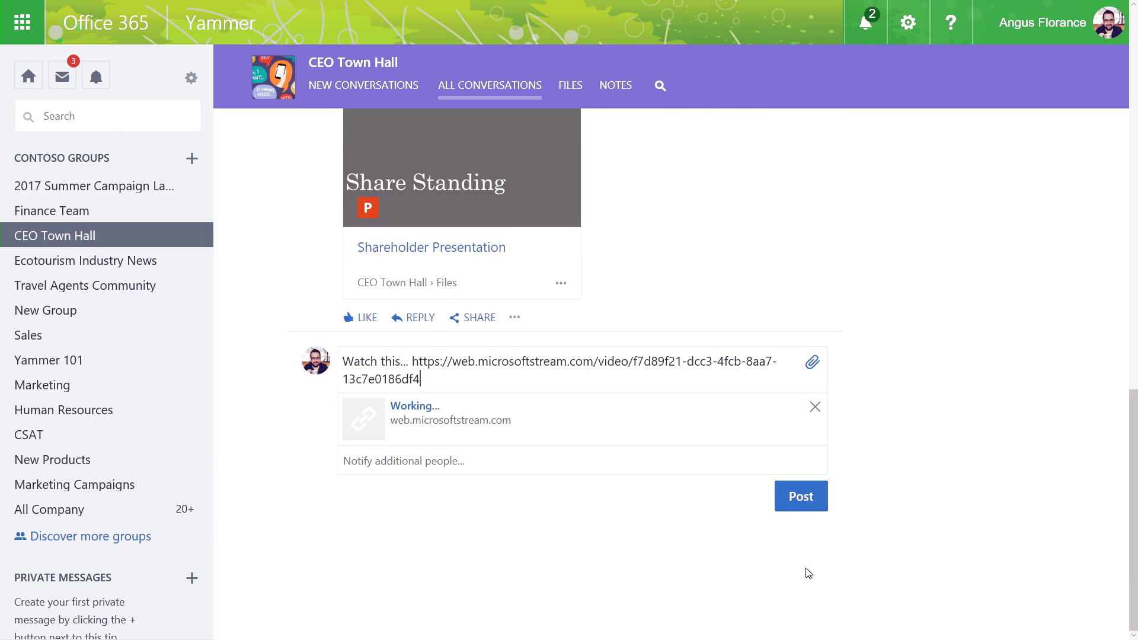
left_click(805, 495)
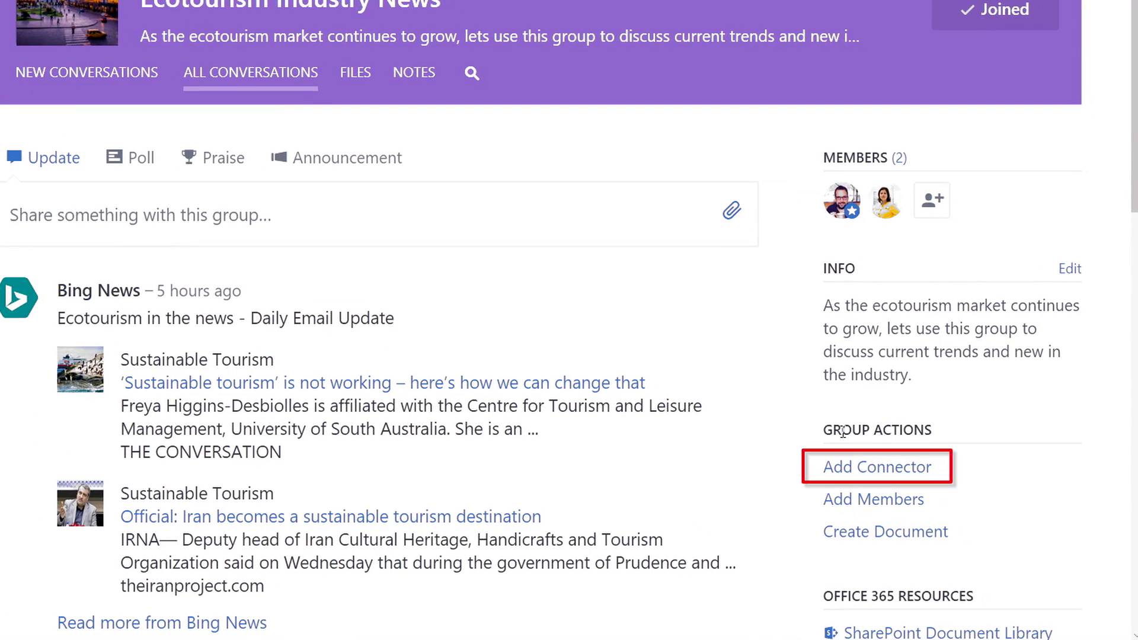
Add a Bing News connector with digest name Industry News and topic ecotourism.
left_click(877, 467)
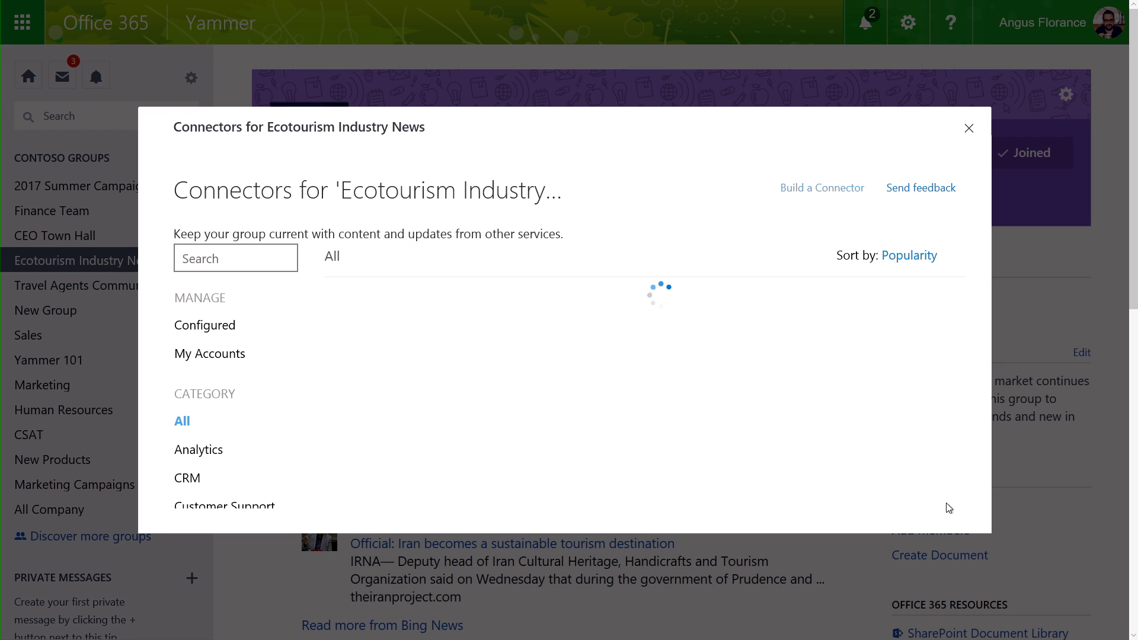
scroll(948, 508, "down", 5)
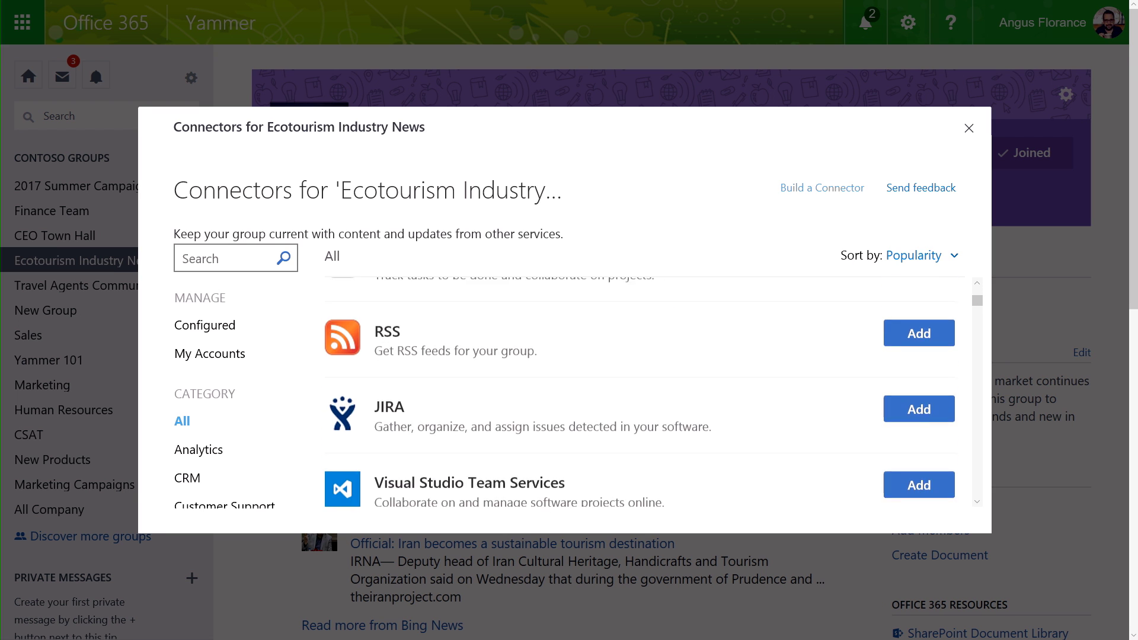
scroll(948, 508, "down", 3)
scroll(948, 508, "down", 1)
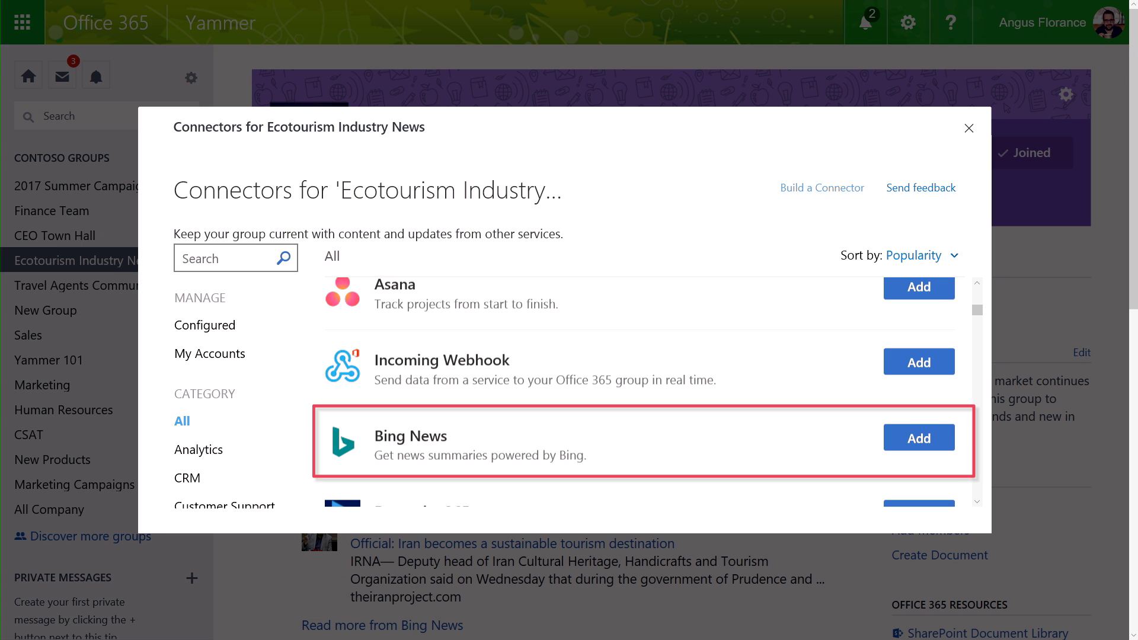
left_click(925, 449)
left_click(383, 308)
type("Indust")
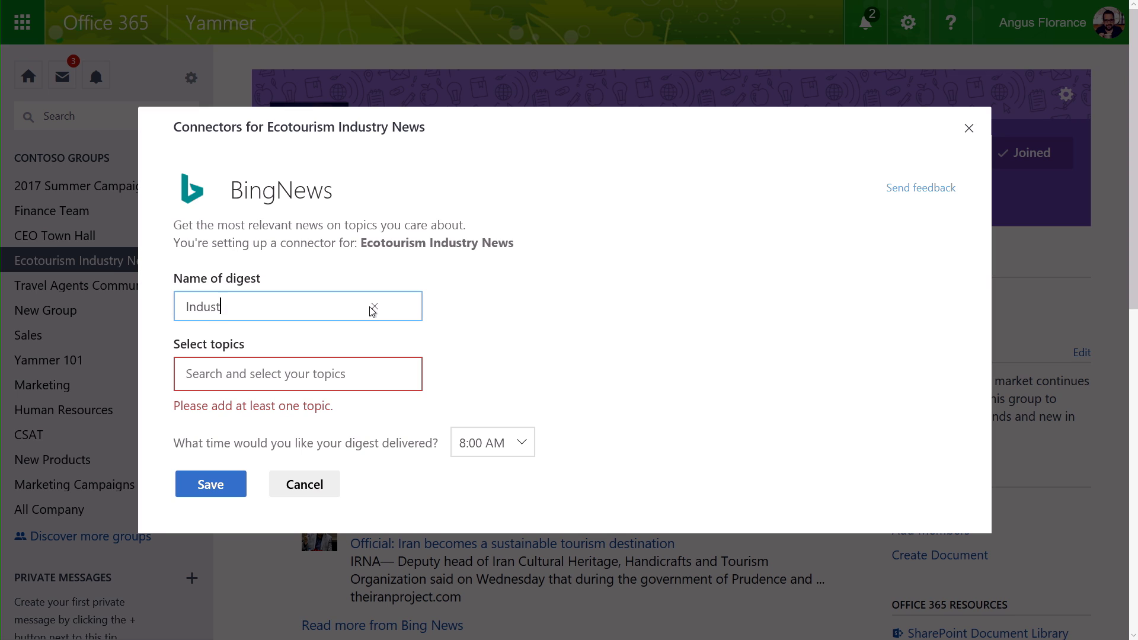
type("s")
left_click(298, 373)
type("ecotouri")
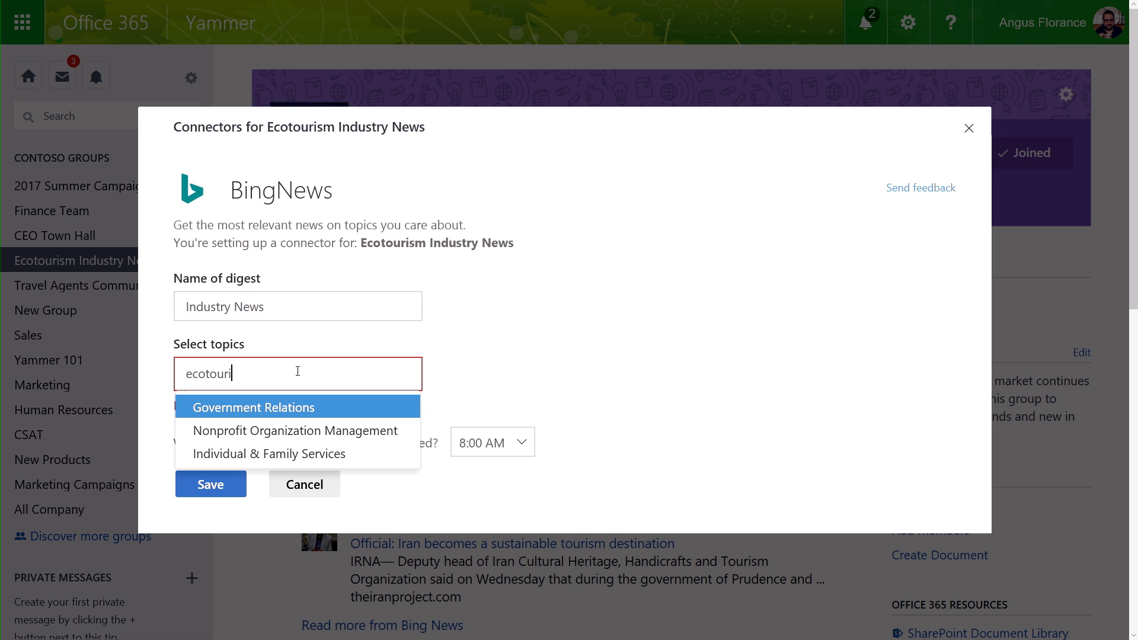
type("sm")
left_click(251, 406)
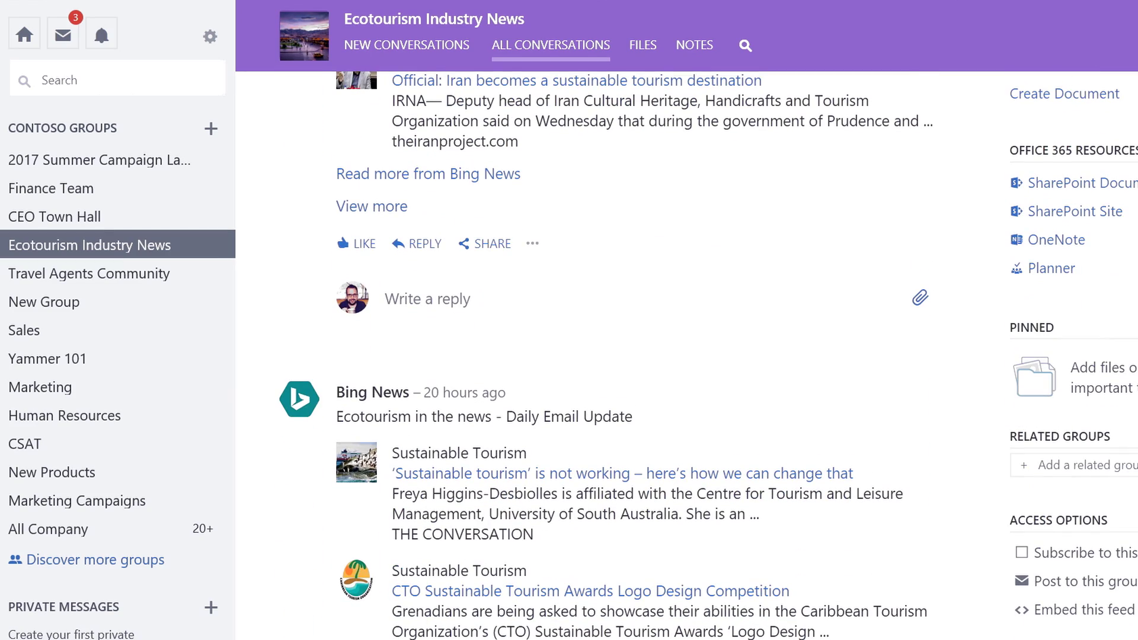
left_click(679, 309)
type("A")
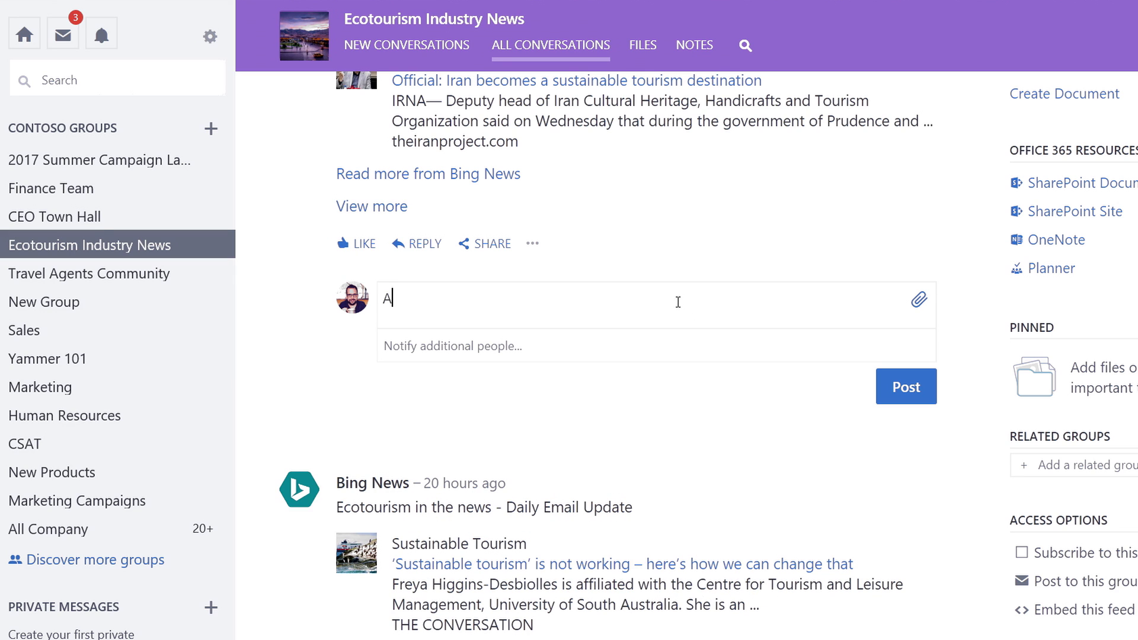
type("dele")
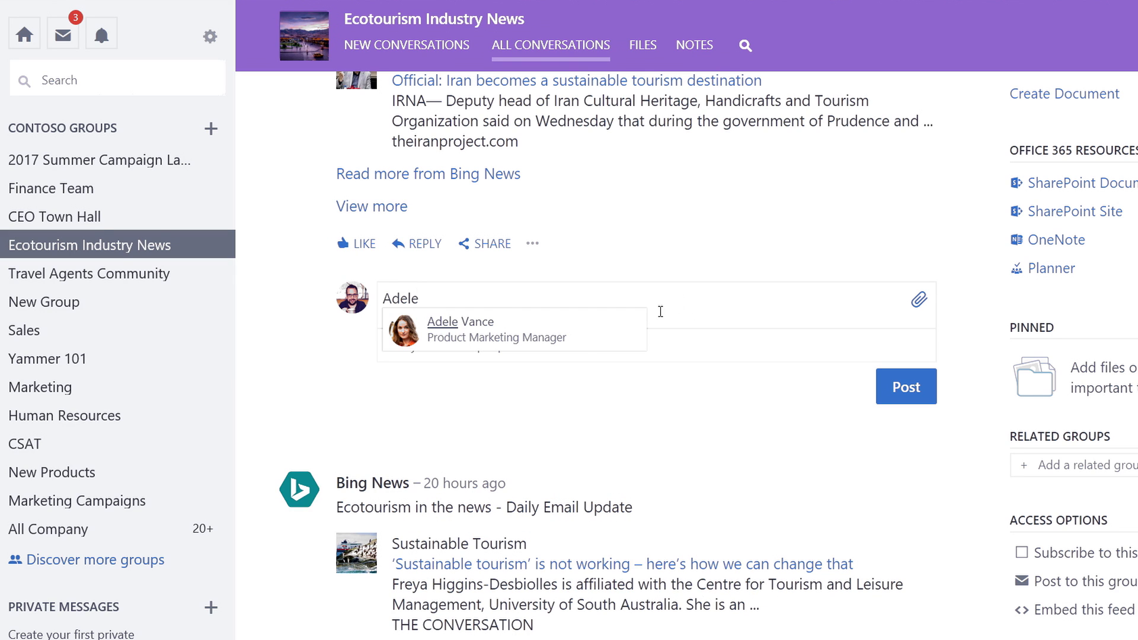
left_click(605, 334)
left_click(907, 386)
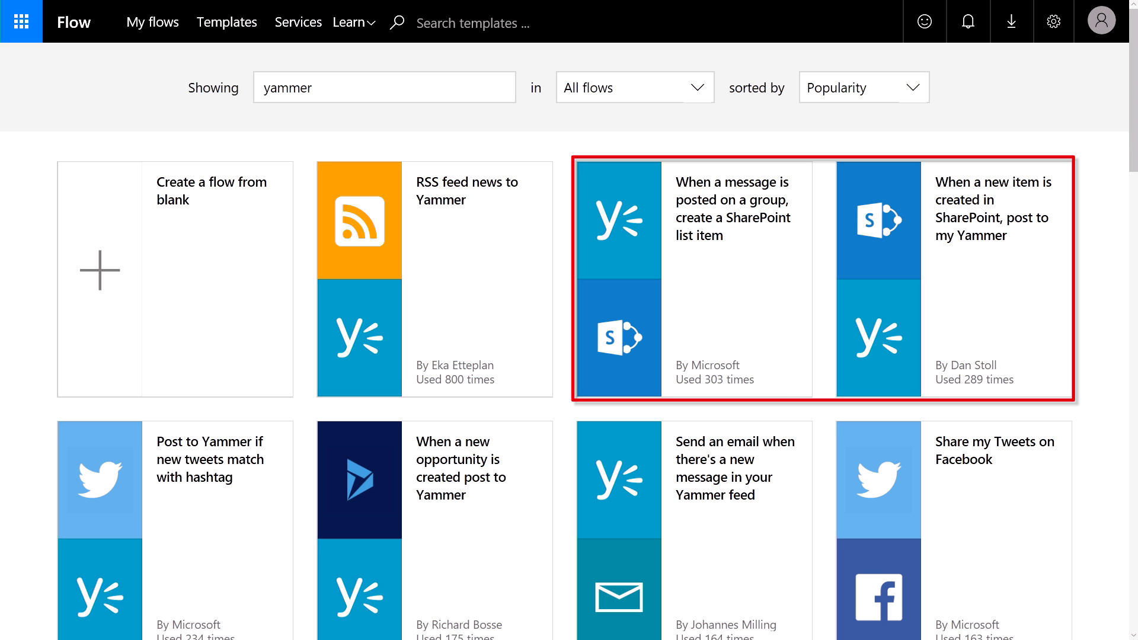
scroll(569, 356, "down", 3)
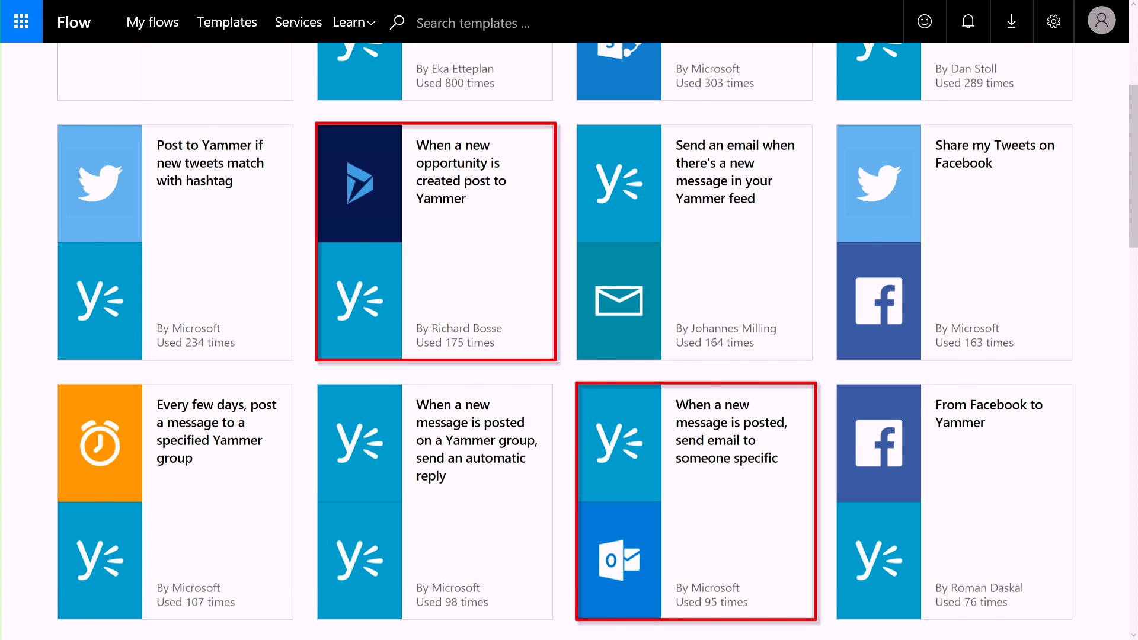
scroll(569, 356, "down", 5)
scroll(570, 355, "down", 1)
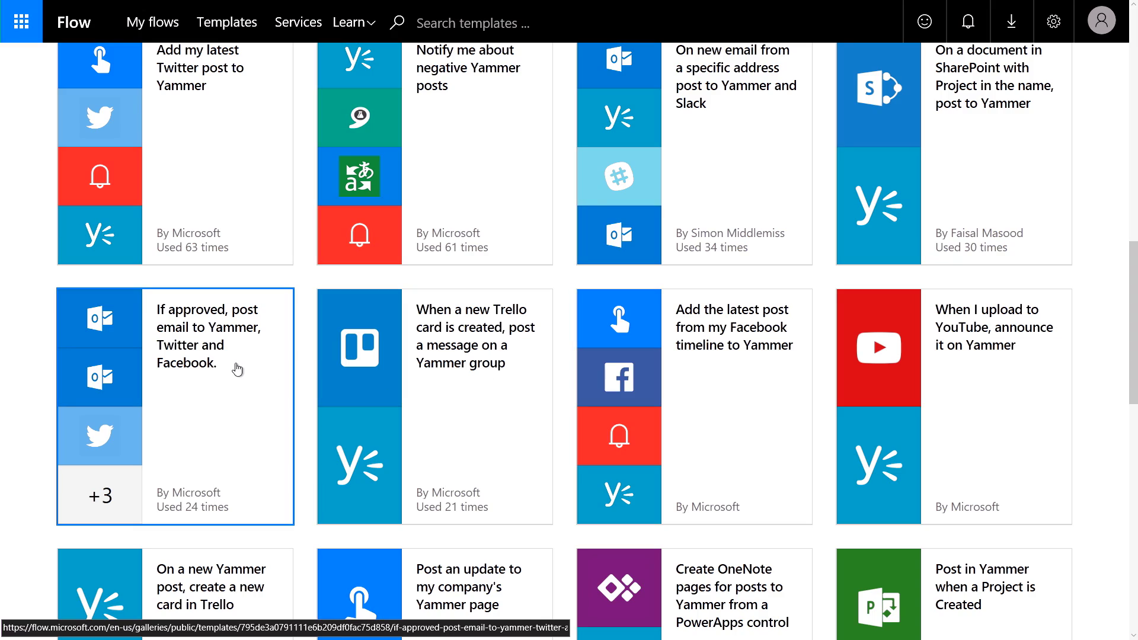
Open the 'If approved, post email to Yammer, Twitter and Facebook' Flow template.
left_click(238, 368)
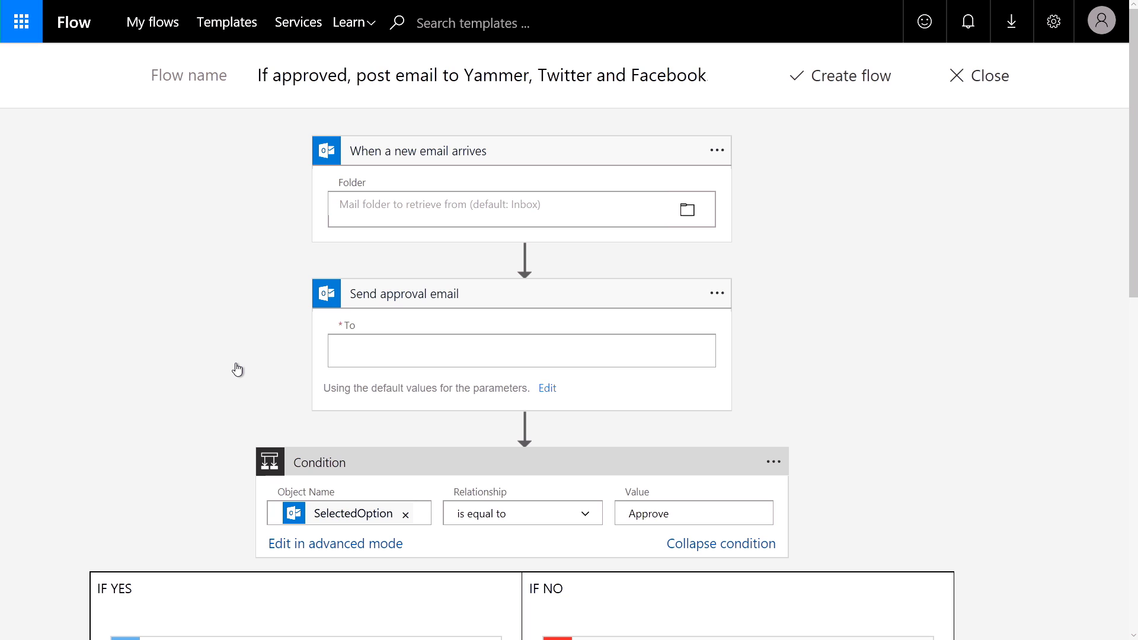
scroll(237, 369, "down", 10)
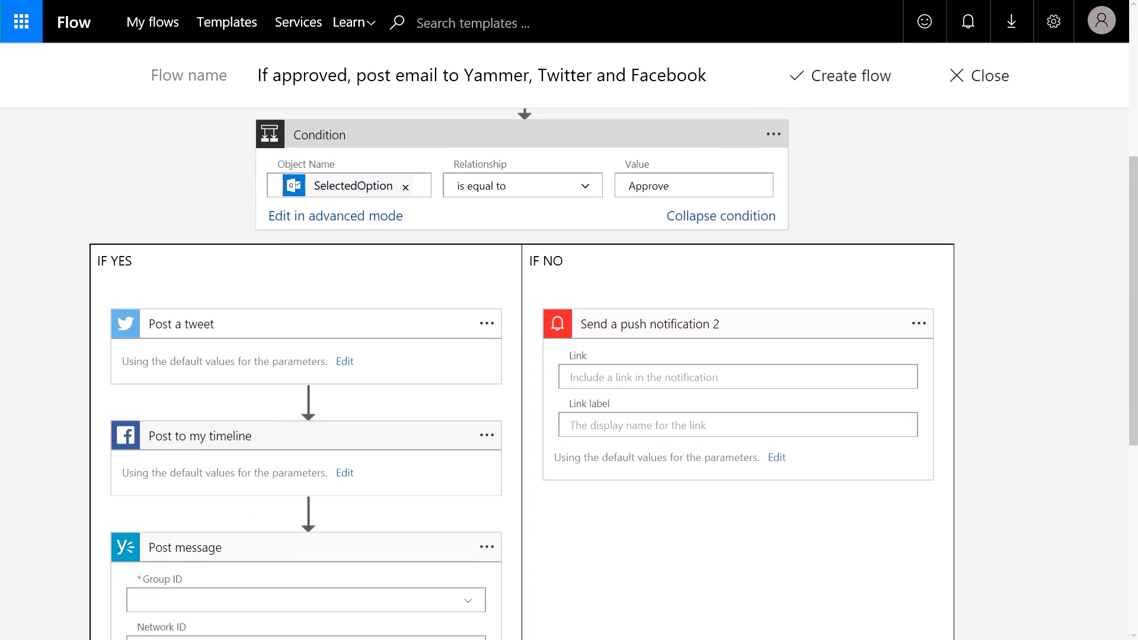
scroll(238, 369, "down", 1)
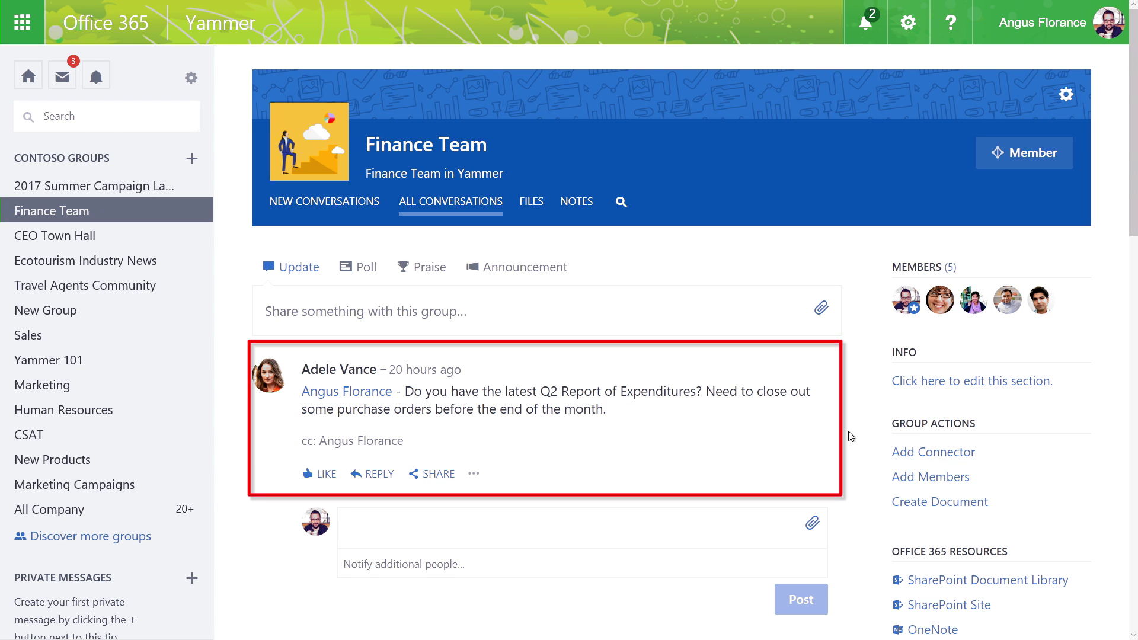
scroll(850, 436, "down", 3)
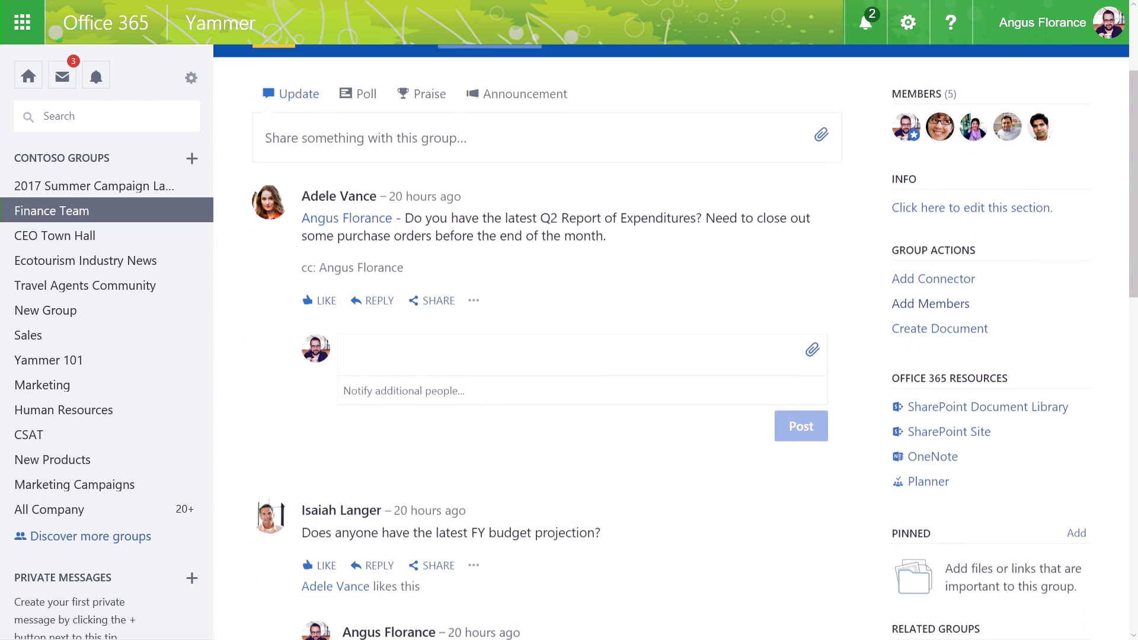
scroll(570, 356, "down", 1)
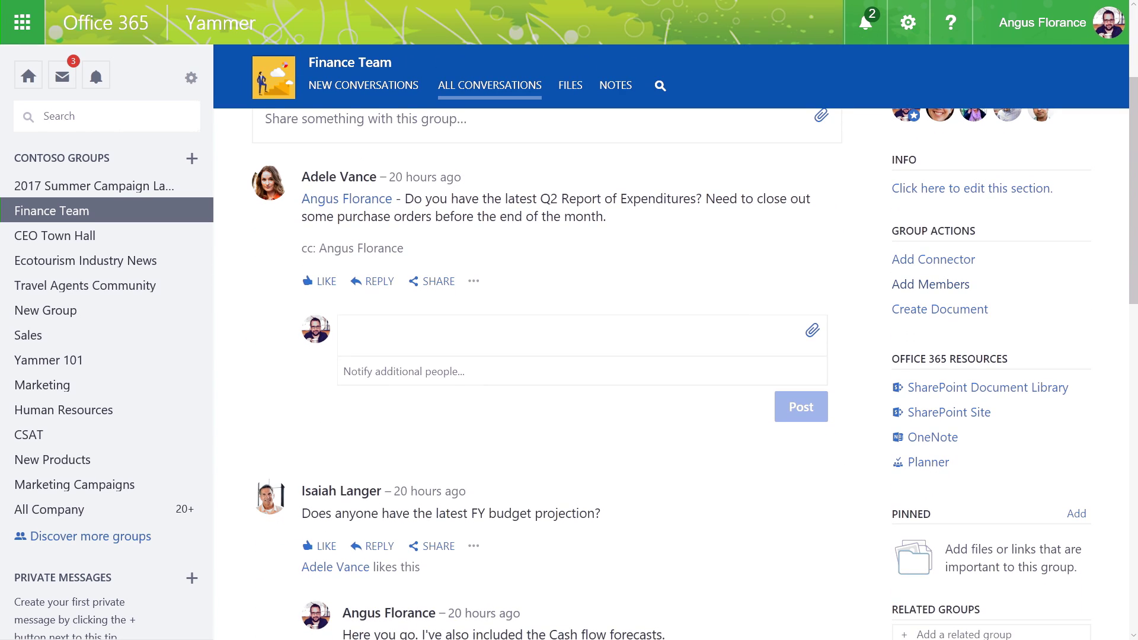
Reply 'Here you go' with the Finance Team's 2Q Report of Expenditures.docx attached from OneDrive.
left_click(813, 333)
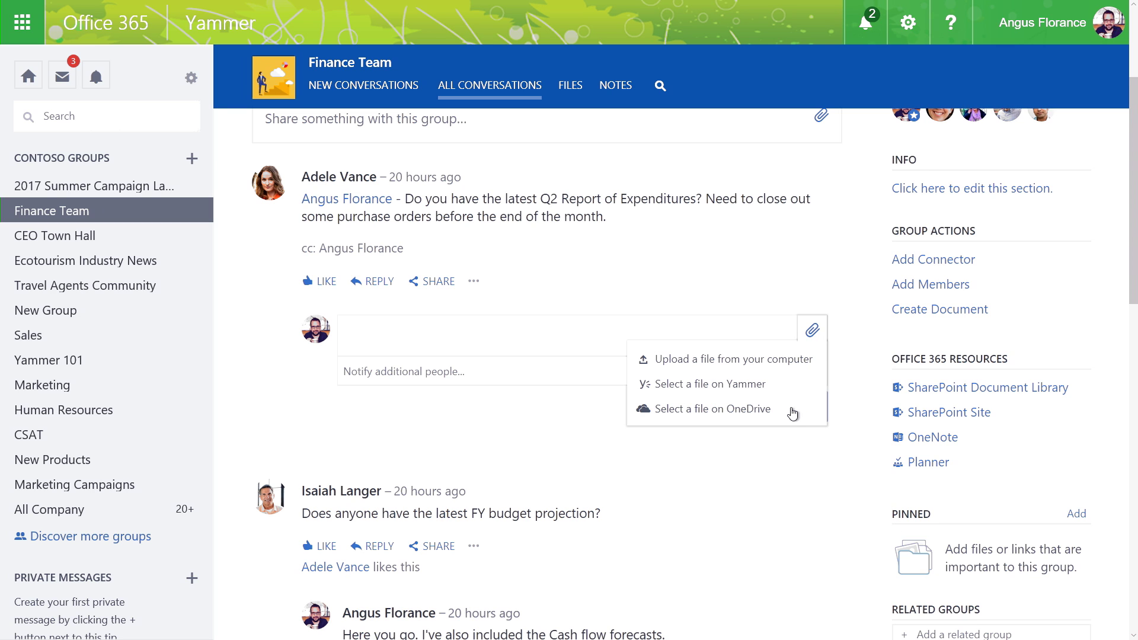
left_click(793, 414)
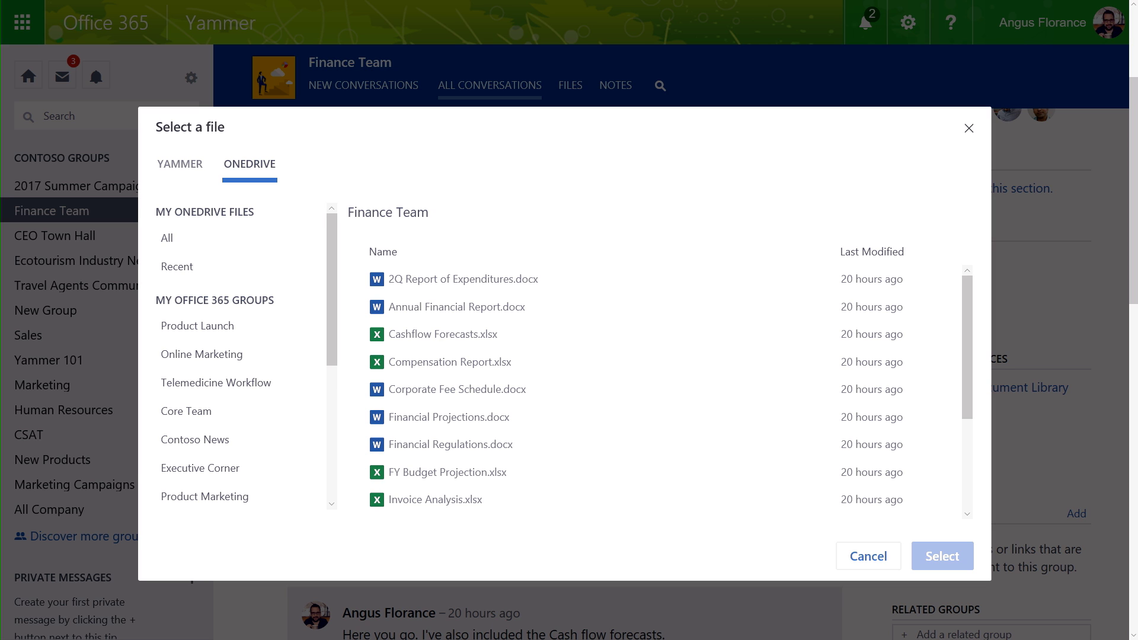
scroll(236, 356, "down", 5)
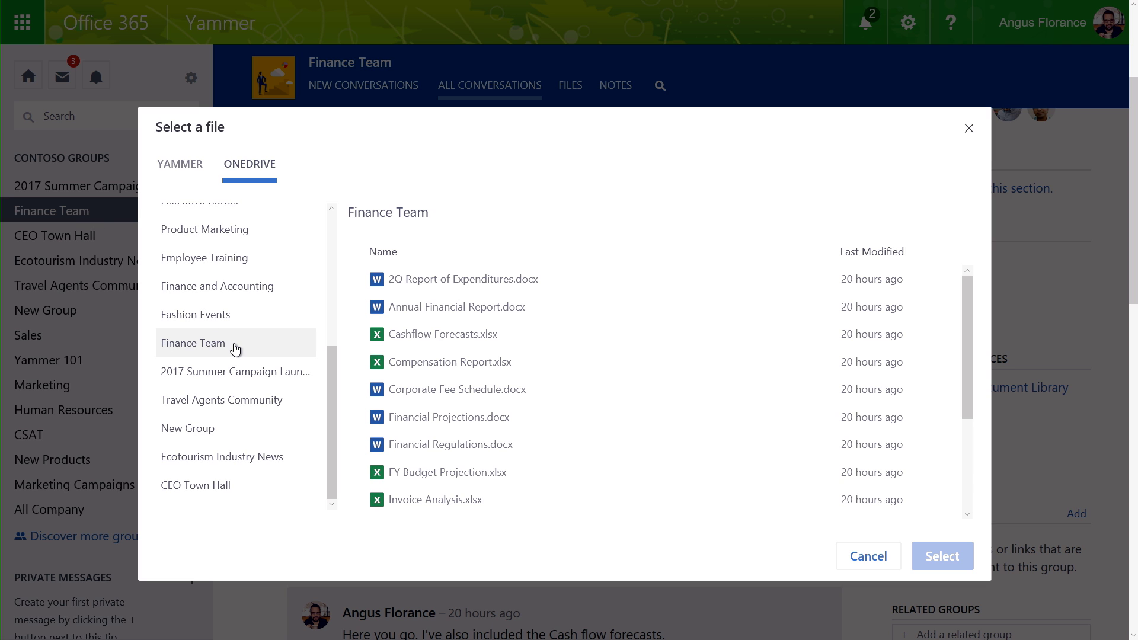
left_click(235, 348)
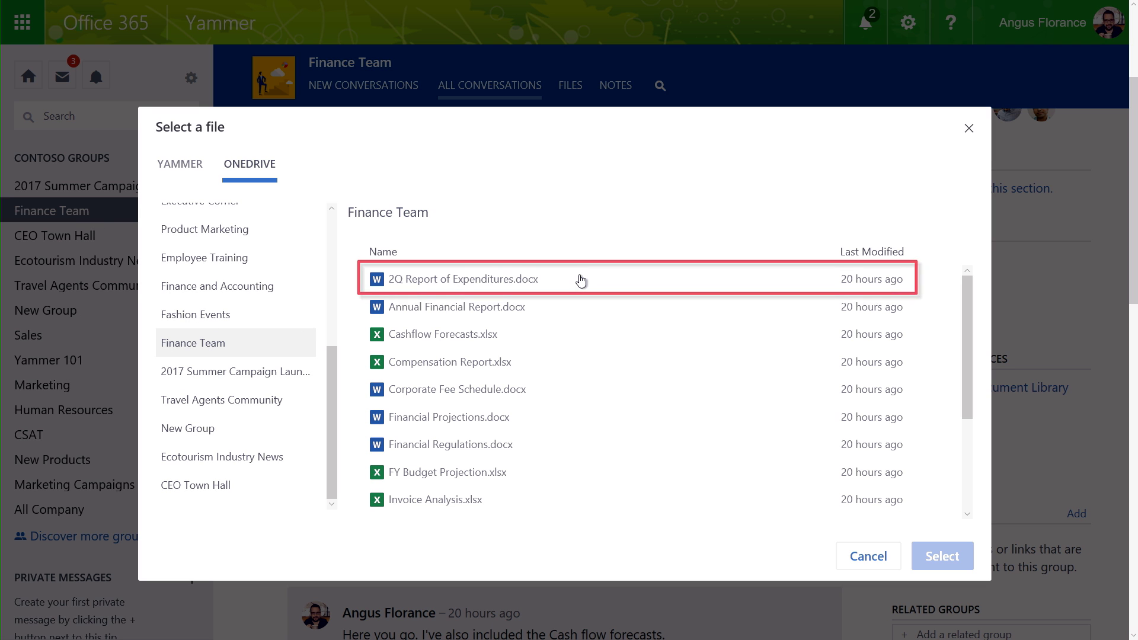
left_click(583, 279)
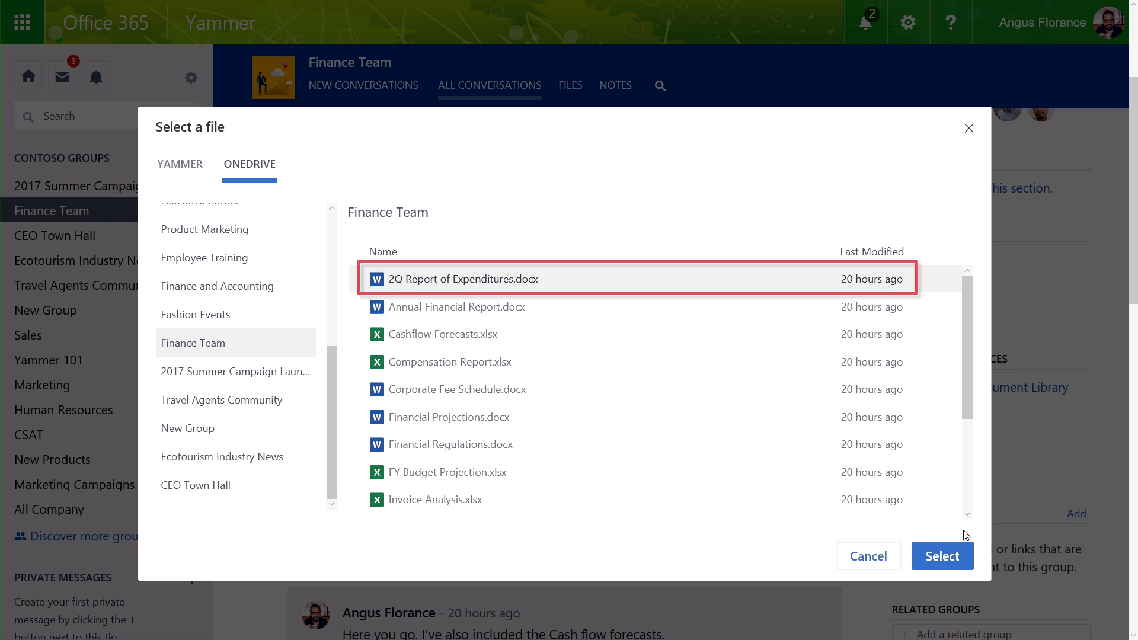
left_click(942, 555)
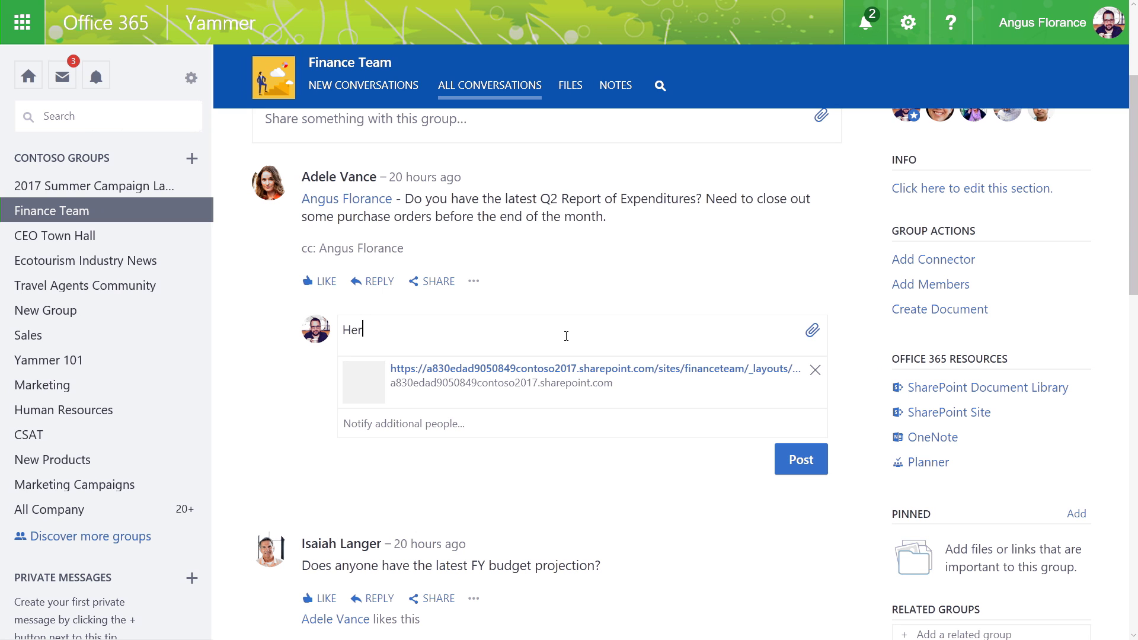
key("ctrl+Return")
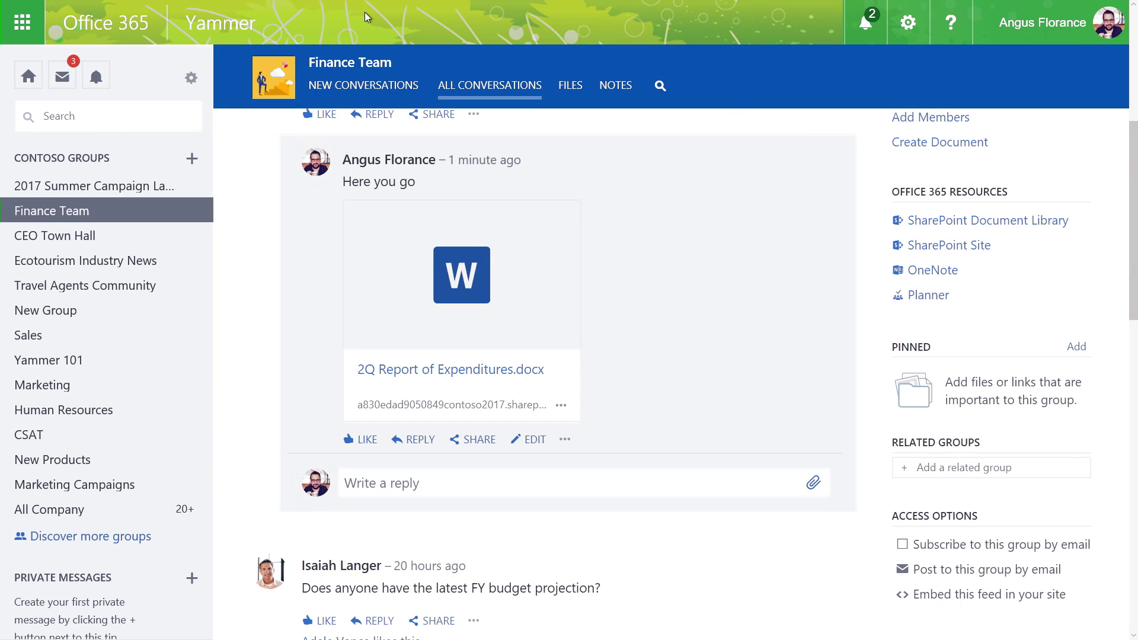
left_click(190, 160)
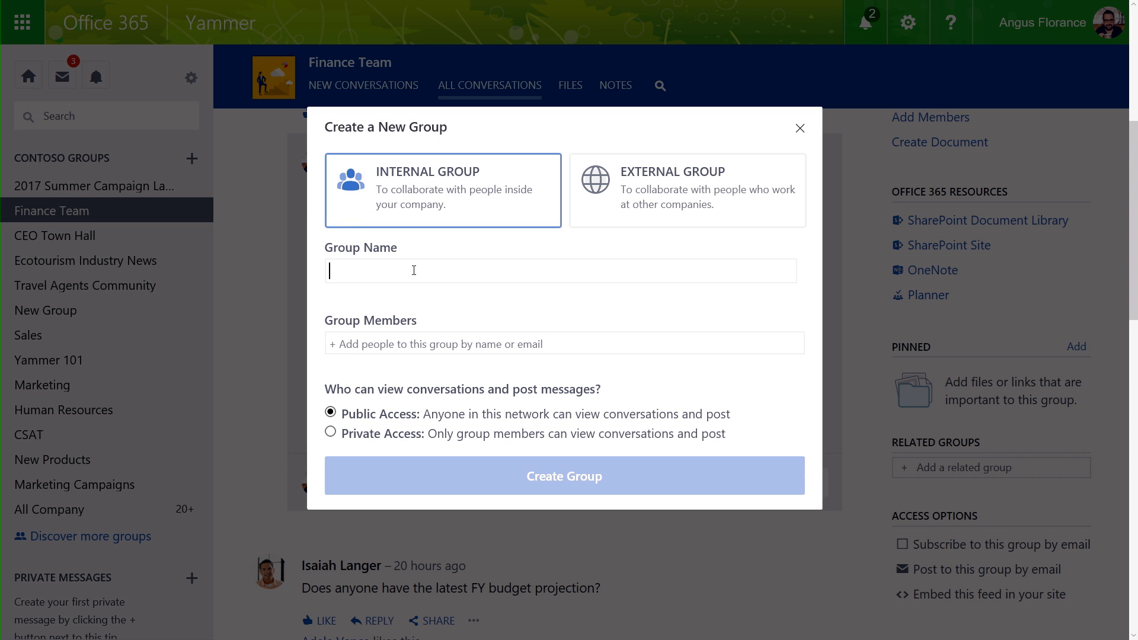
type("Ecotourism in California")
Create the Ecotourism in California group with one suggested person added as a member.
left_click(473, 347)
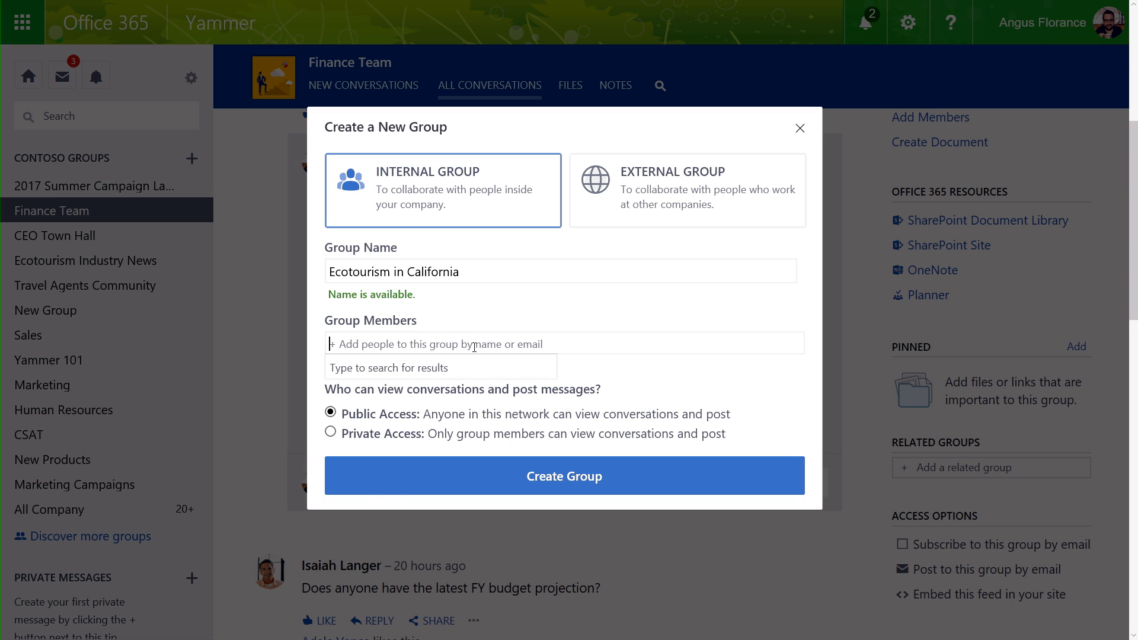
type("g")
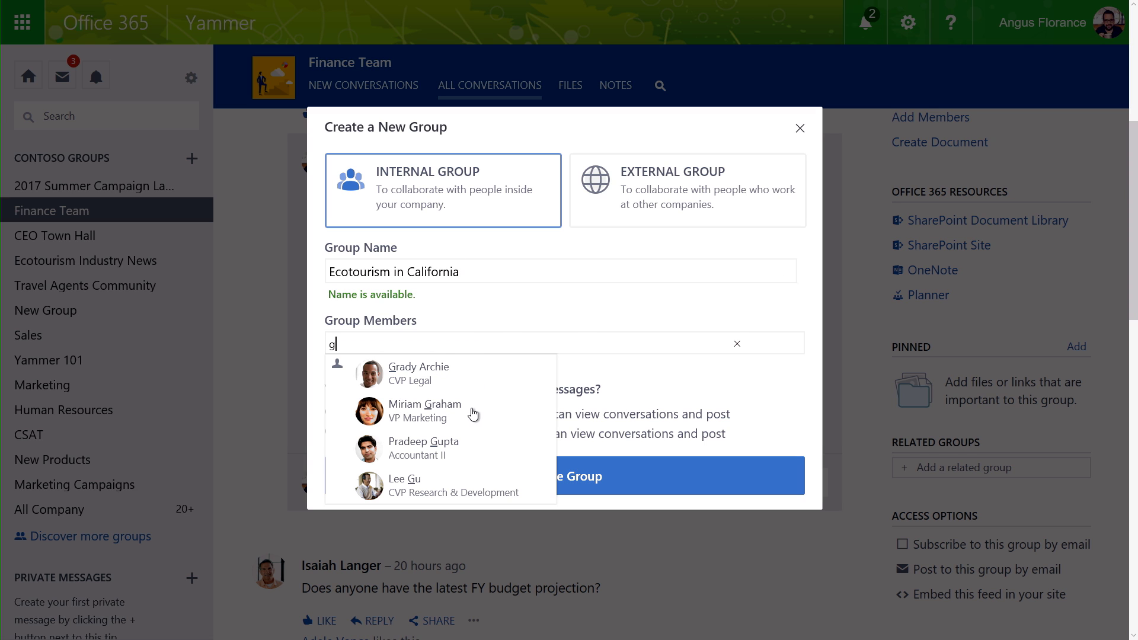
left_click(473, 413)
left_click(529, 482)
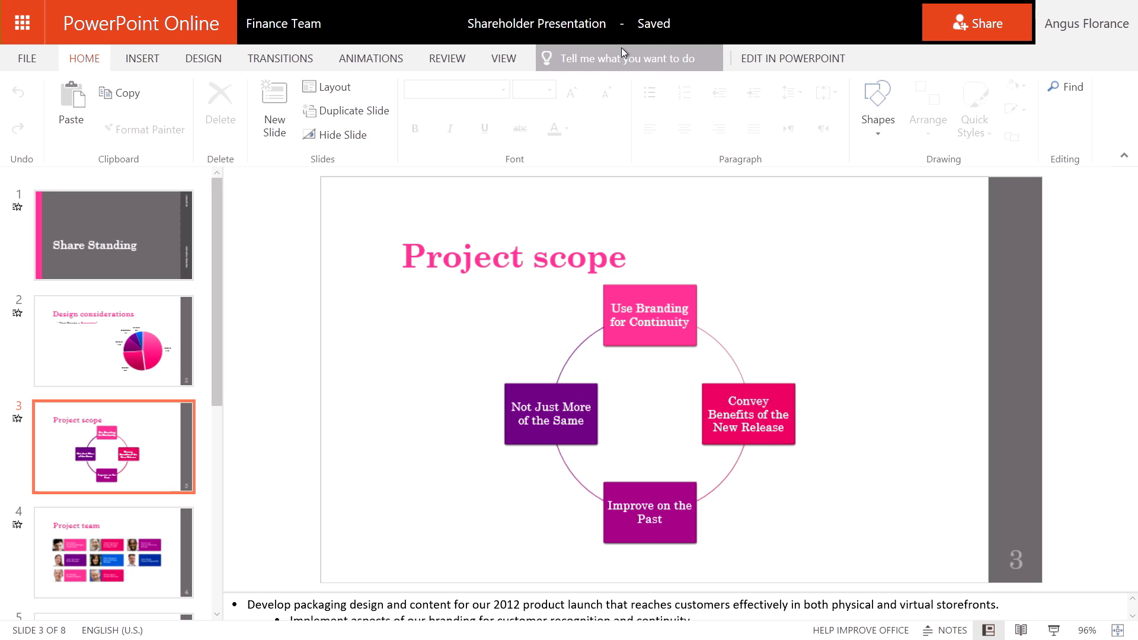
Share the Shareholder Presentation with Ecotourism in California, keeping Can edit and adding a message.
left_click(962, 23)
type("eco")
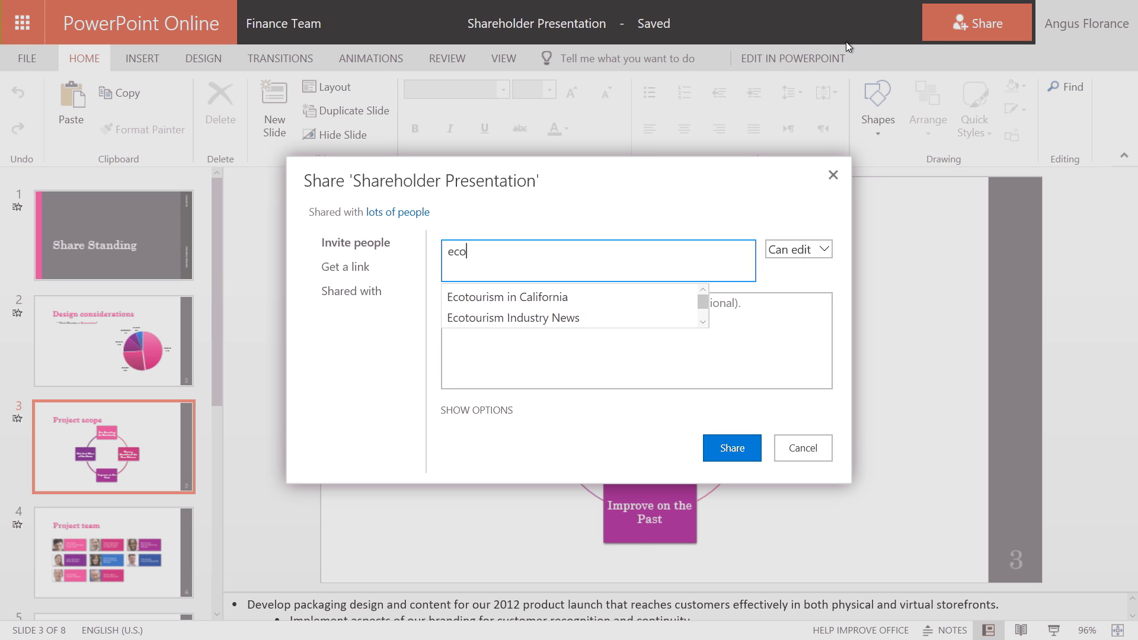
left_click(558, 302)
left_click(559, 334)
type("Read this")
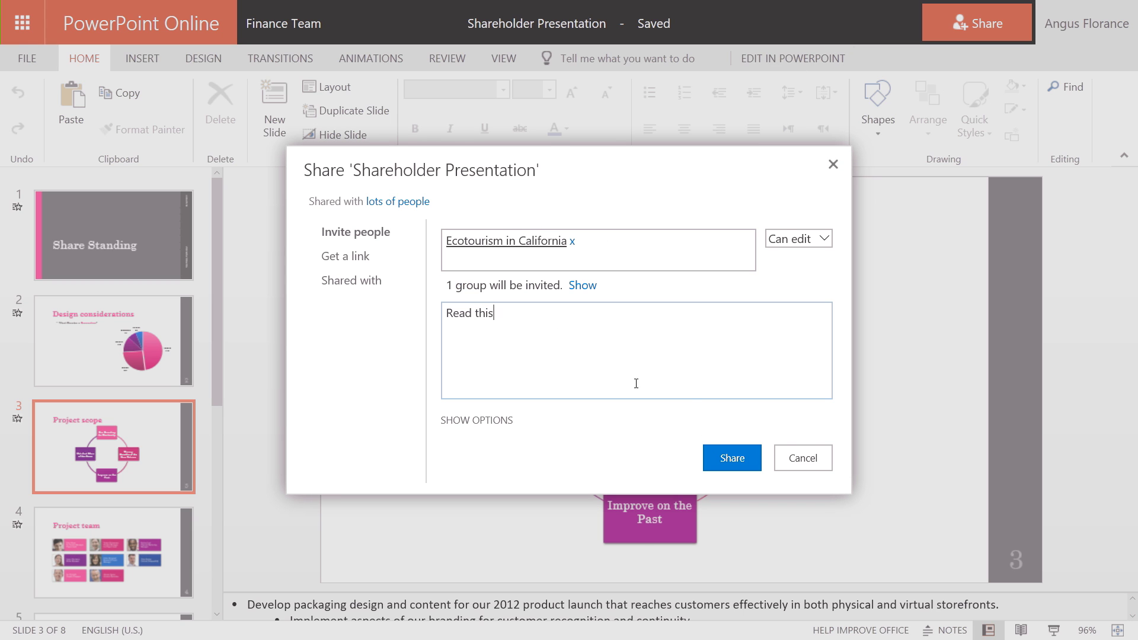
left_click(729, 459)
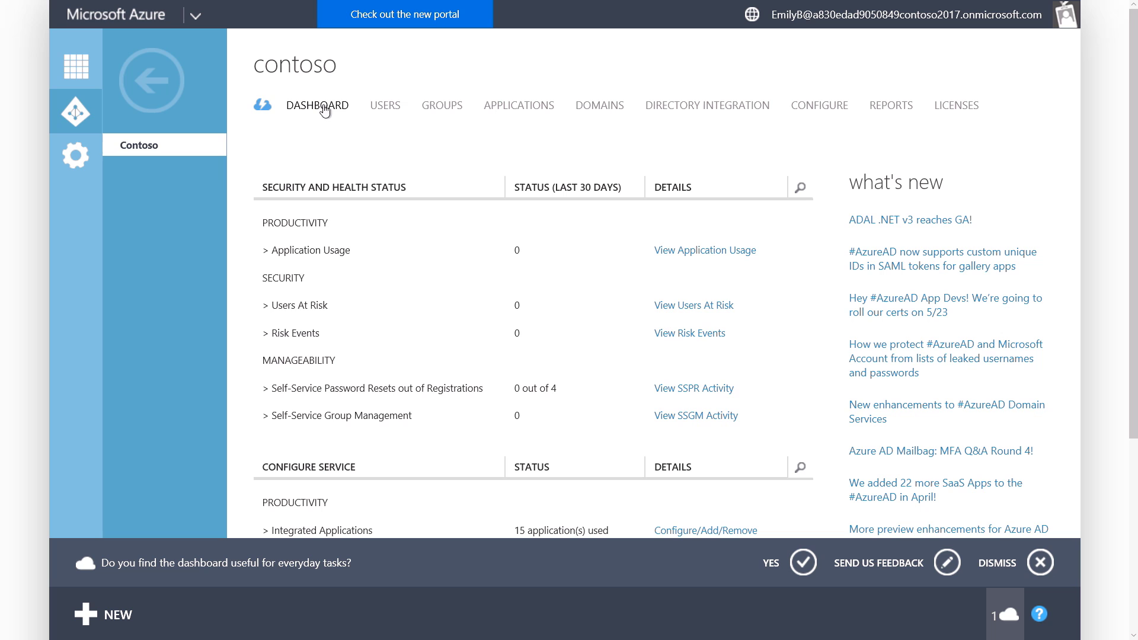
Open the Finance Team group from the Azure AD Groups list and show its CONFIGURE settings.
left_click(441, 108)
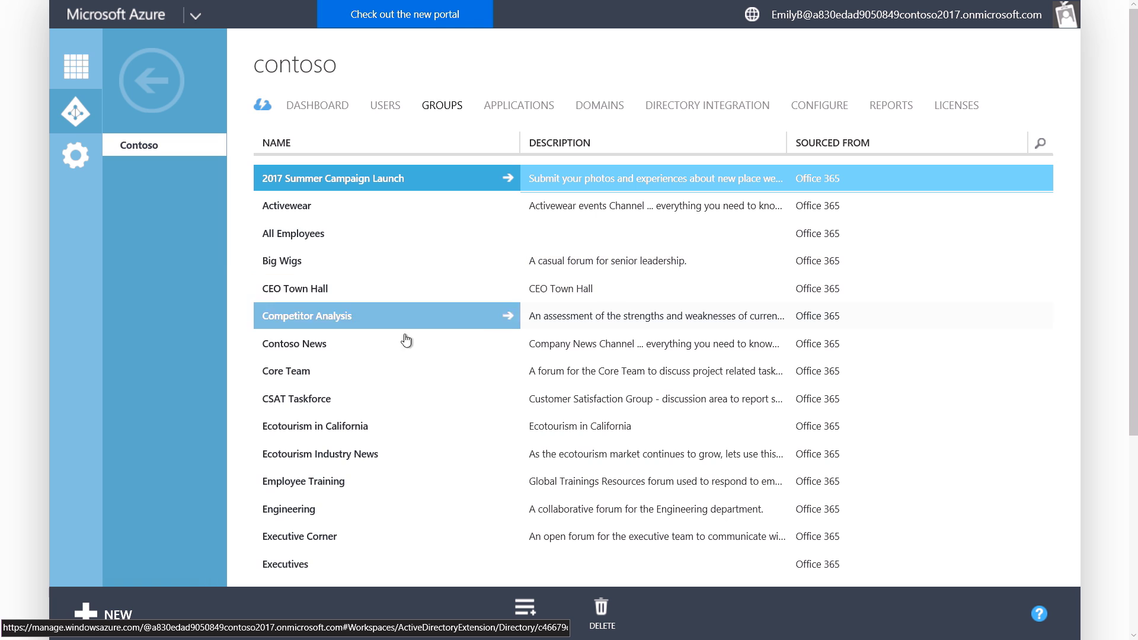
scroll(418, 428, "down", 3)
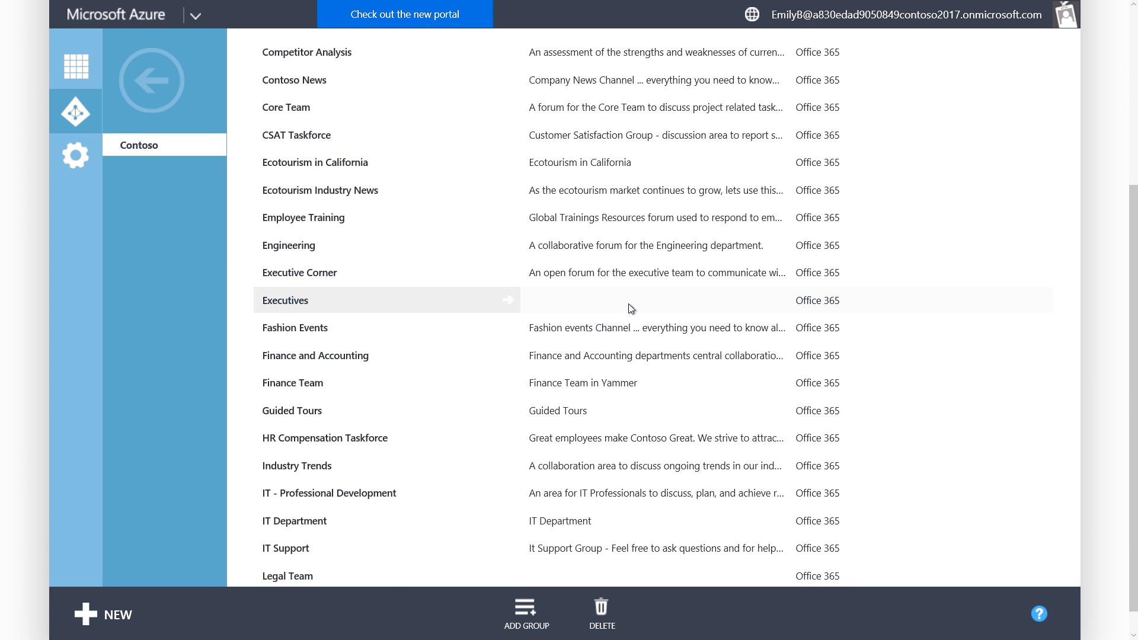
left_click(395, 385)
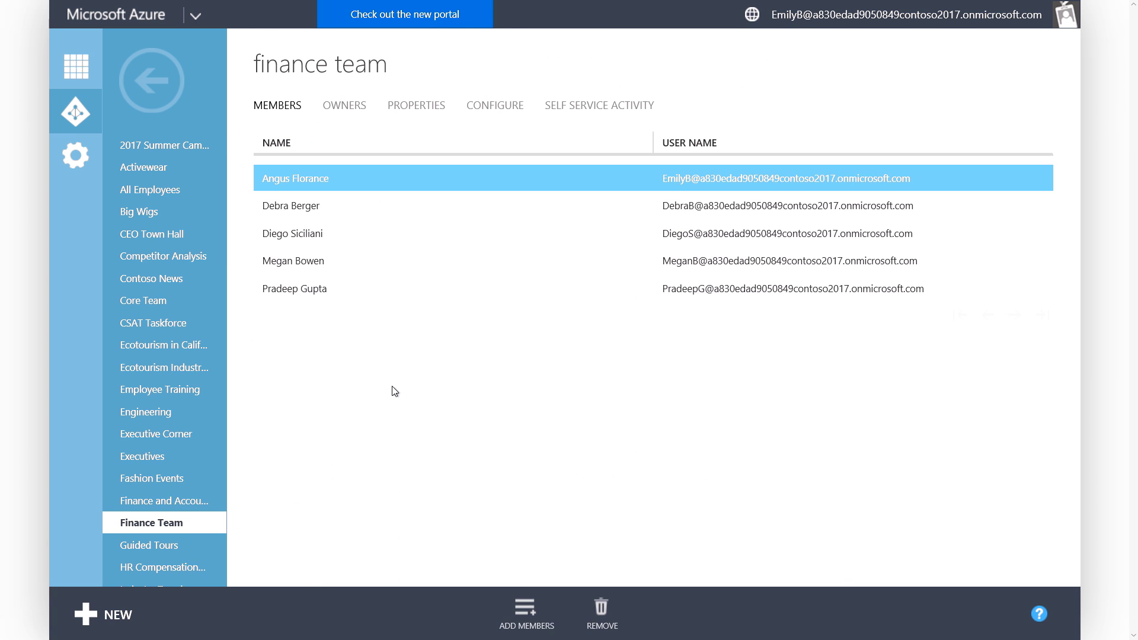
left_click(512, 109)
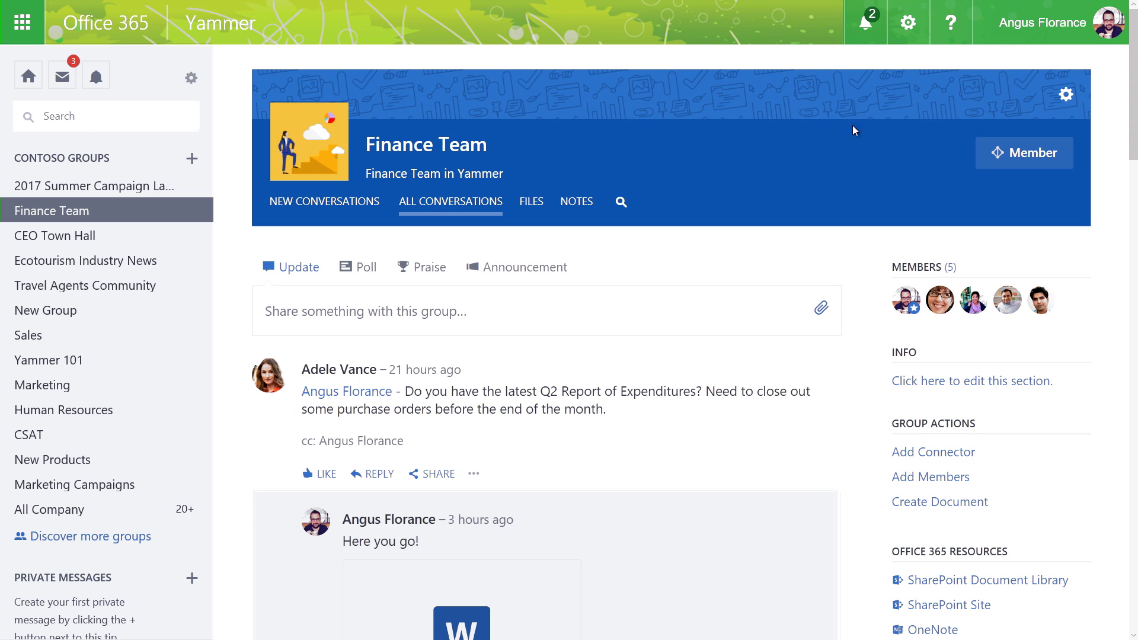
Open the Finance Team Group Members dialog listing its five members.
left_click(952, 265)
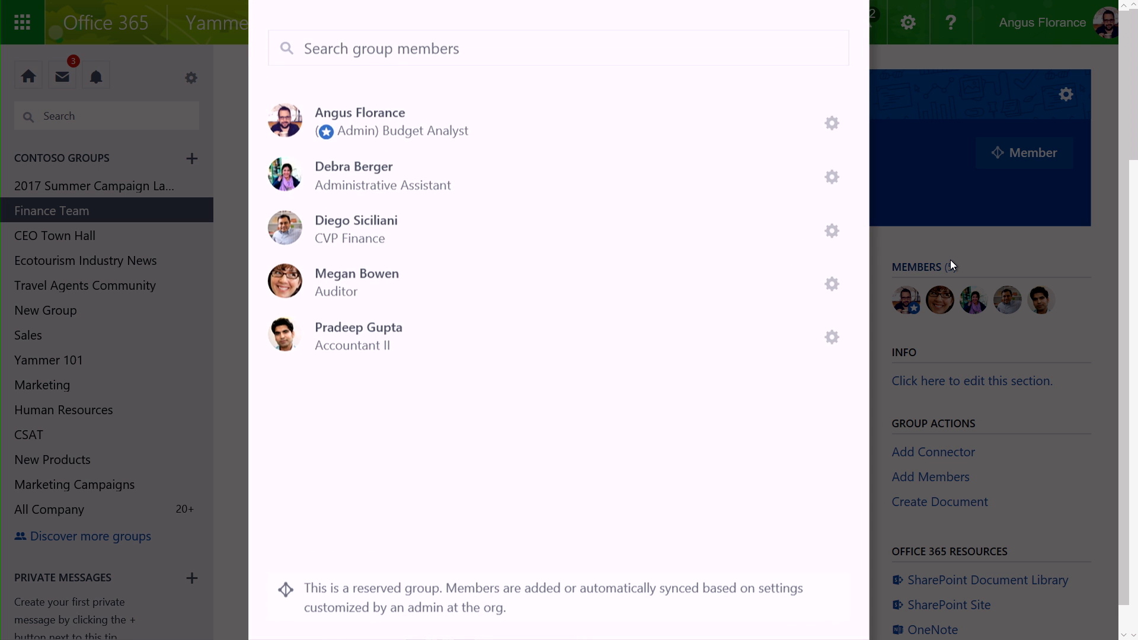